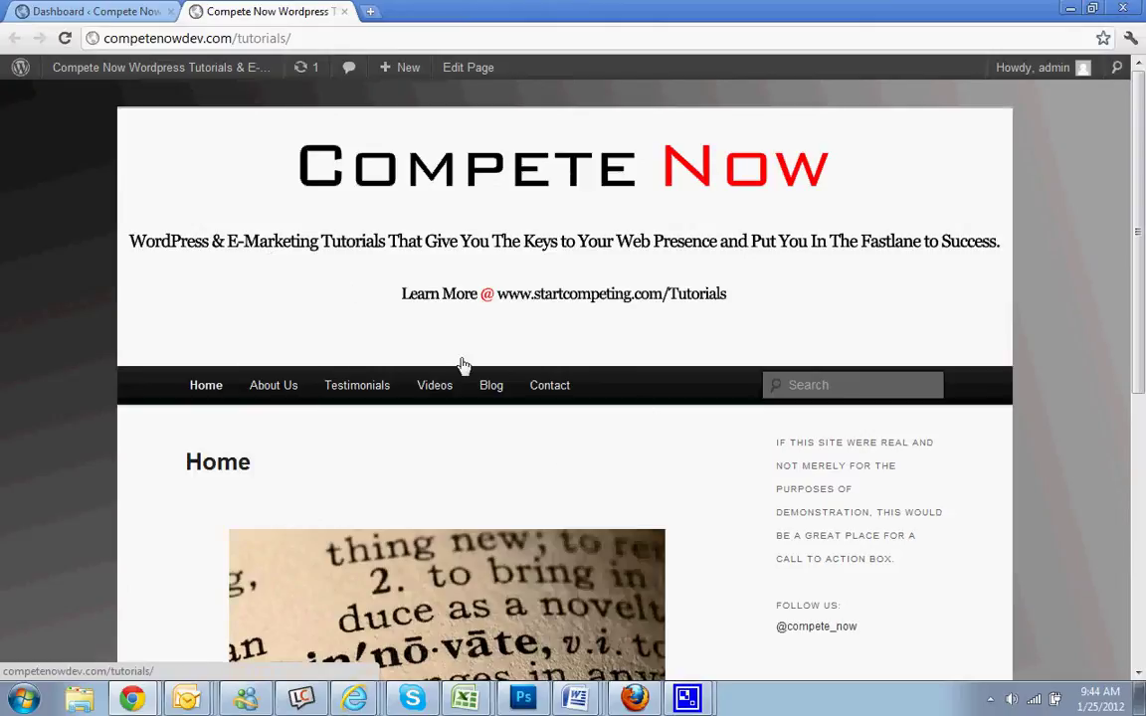
Examine the live site's Home and About Us pages, including the navigation bar and sidebar content
click(575, 698)
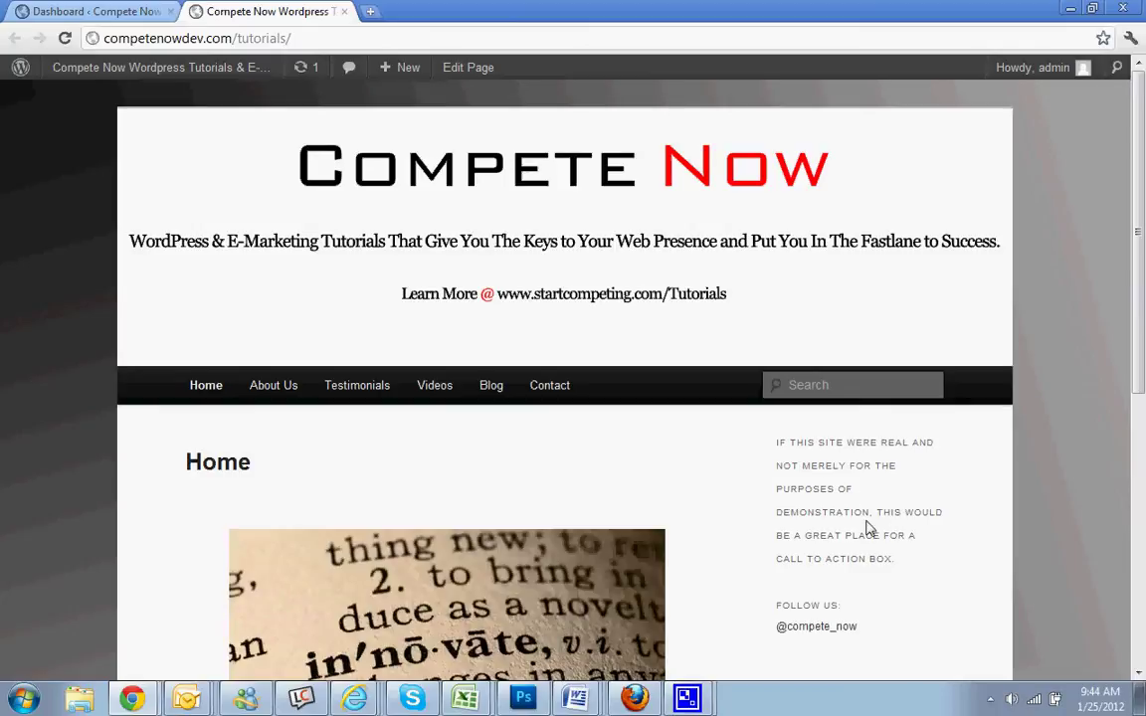
scroll(856, 468, down, 1)
scroll(766, 390, up, 1)
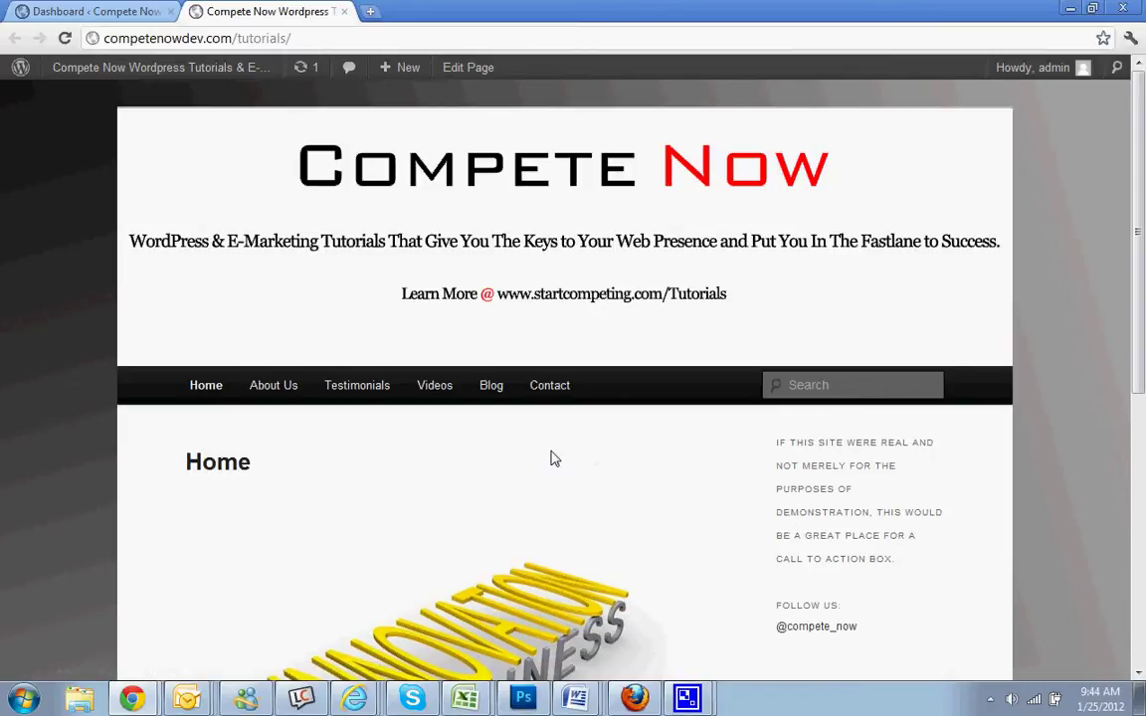
scroll(692, 530, down, 1)
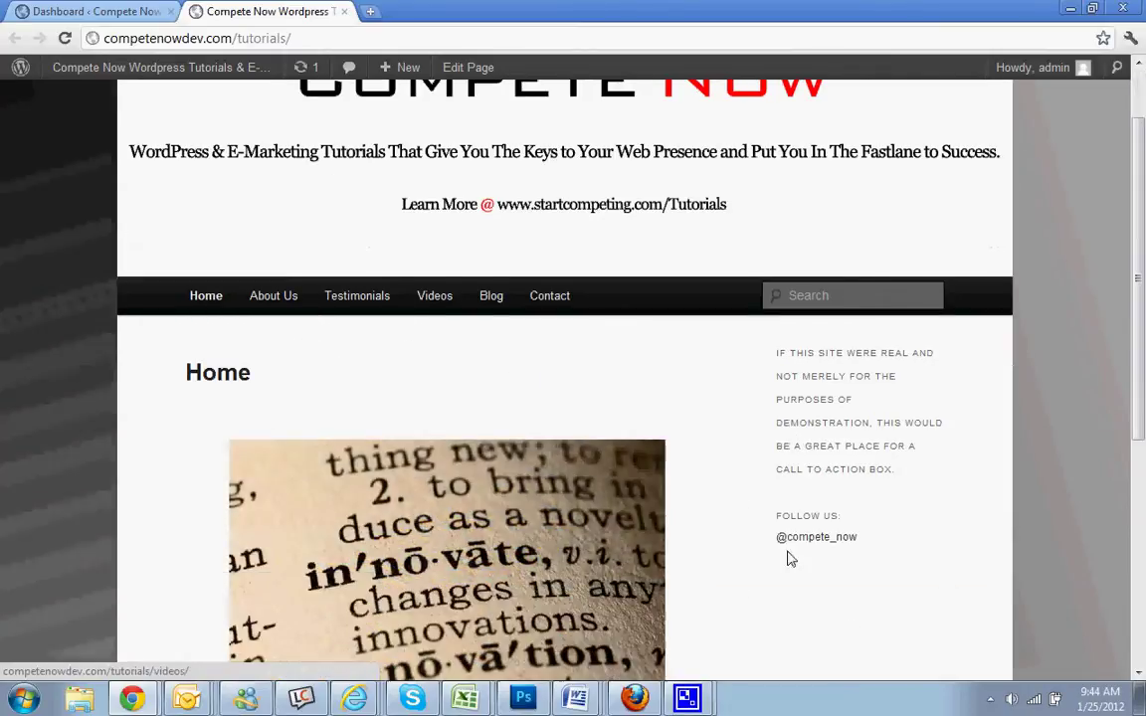
click(261, 300)
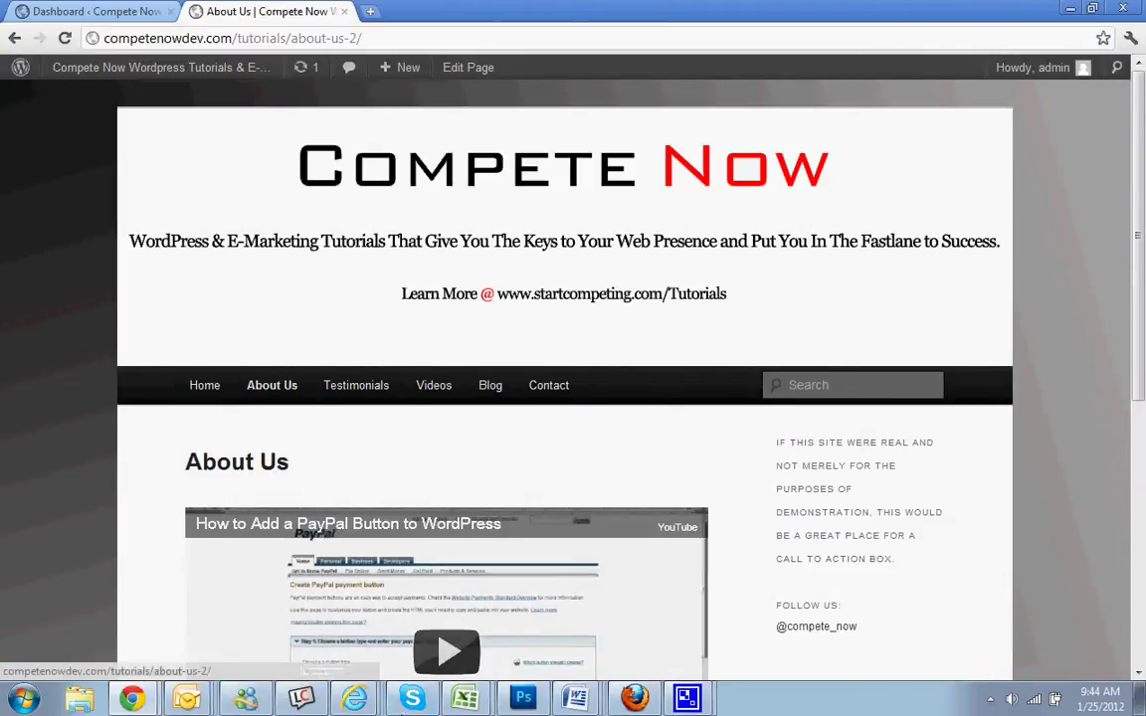
scroll(585, 552, down, 1)
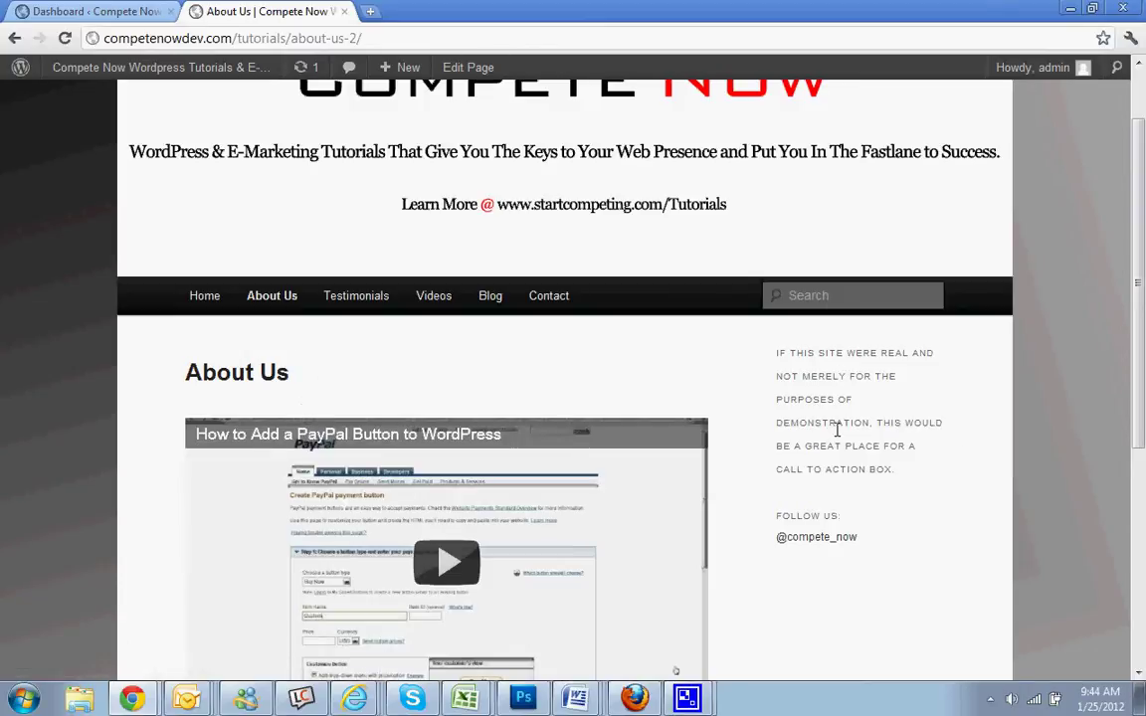
scroll(327, 384, down, 1)
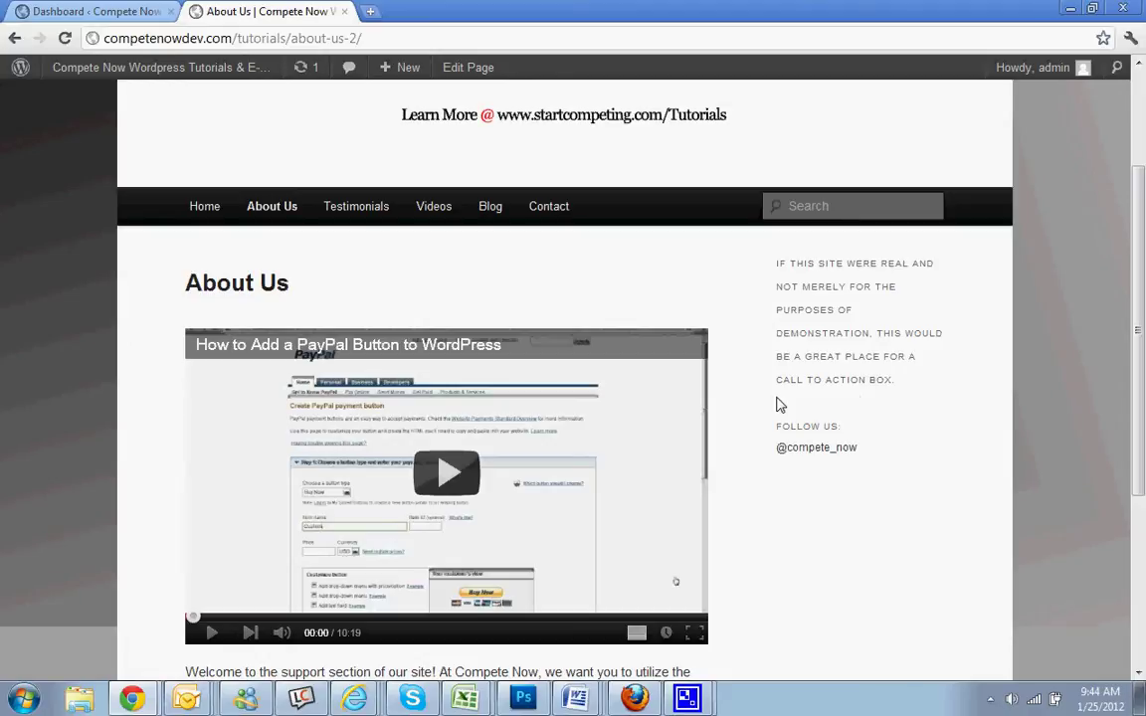
scroll(779, 404, up, 2)
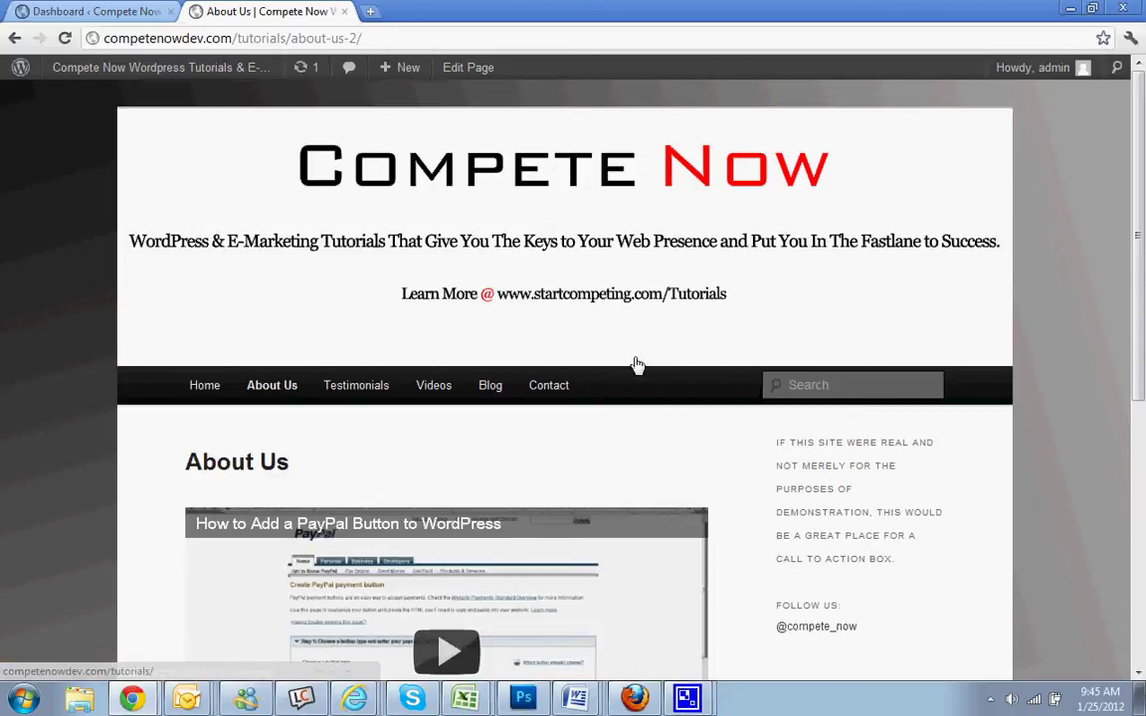
Open the WordPress menu management page and compare the Main Nav menu with the live site's navigation bar
click(92, 11)
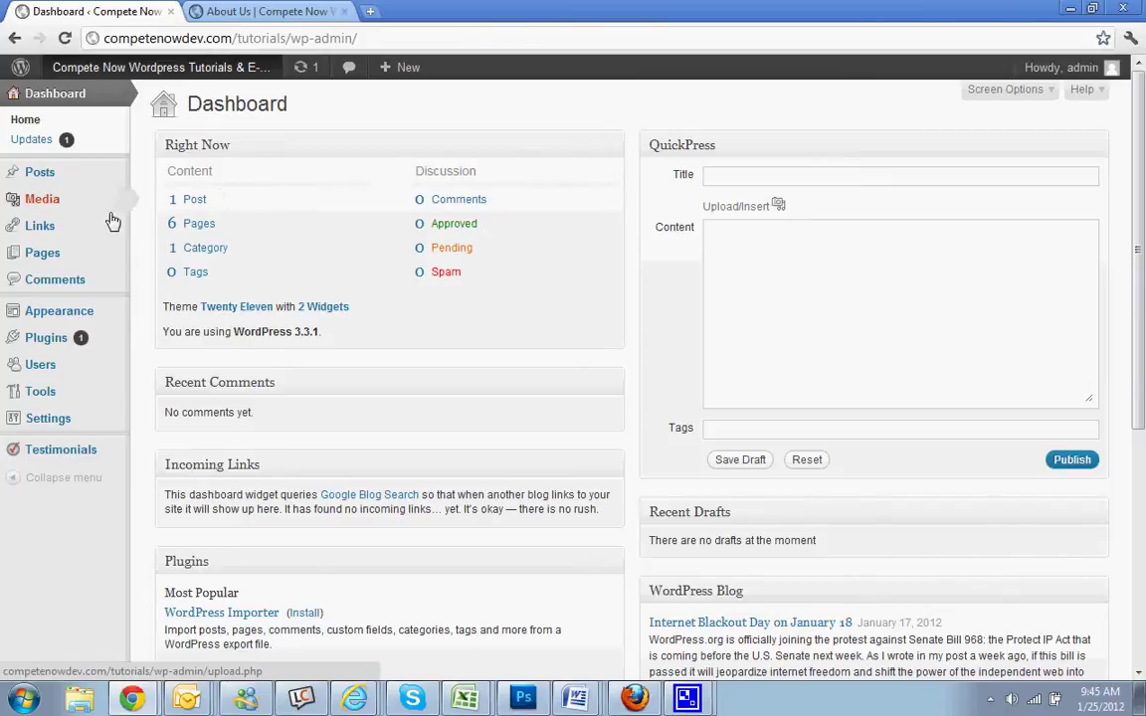
mouse_move(69, 311)
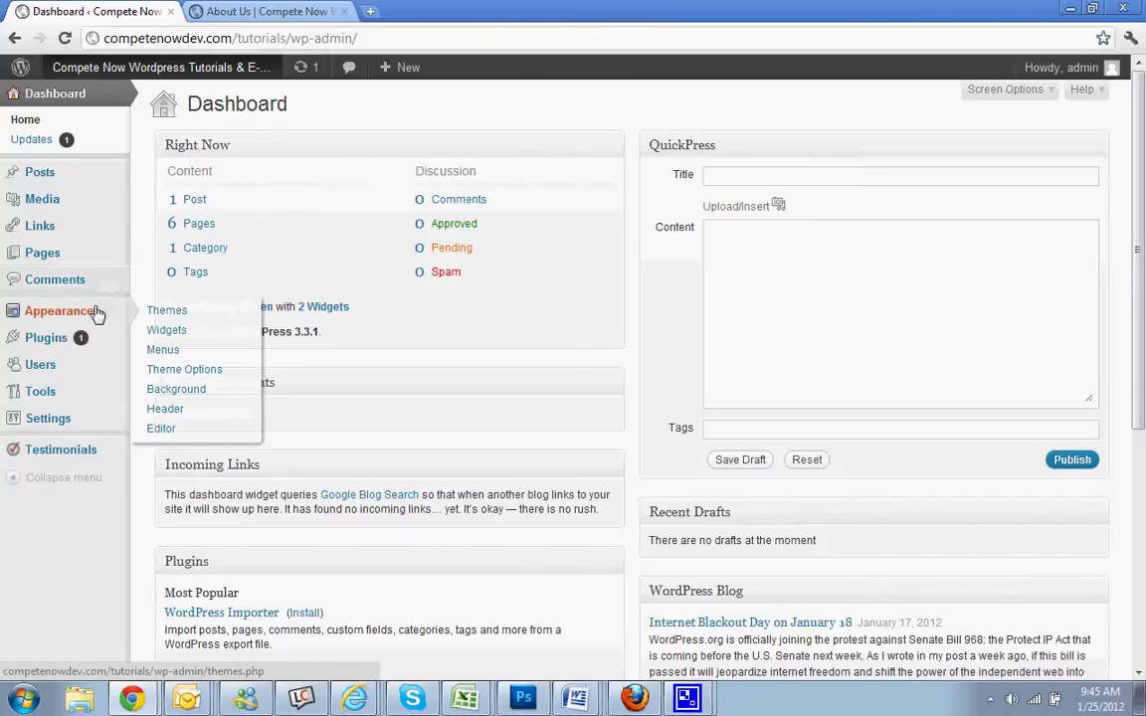
click(165, 350)
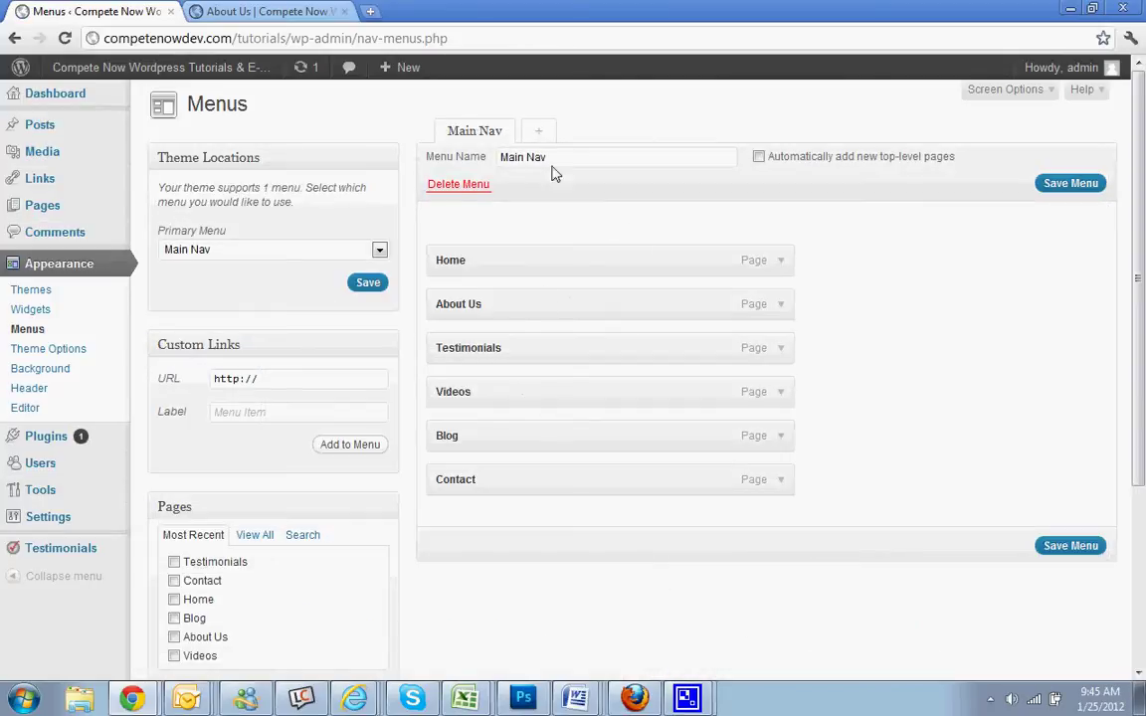
click(248, 10)
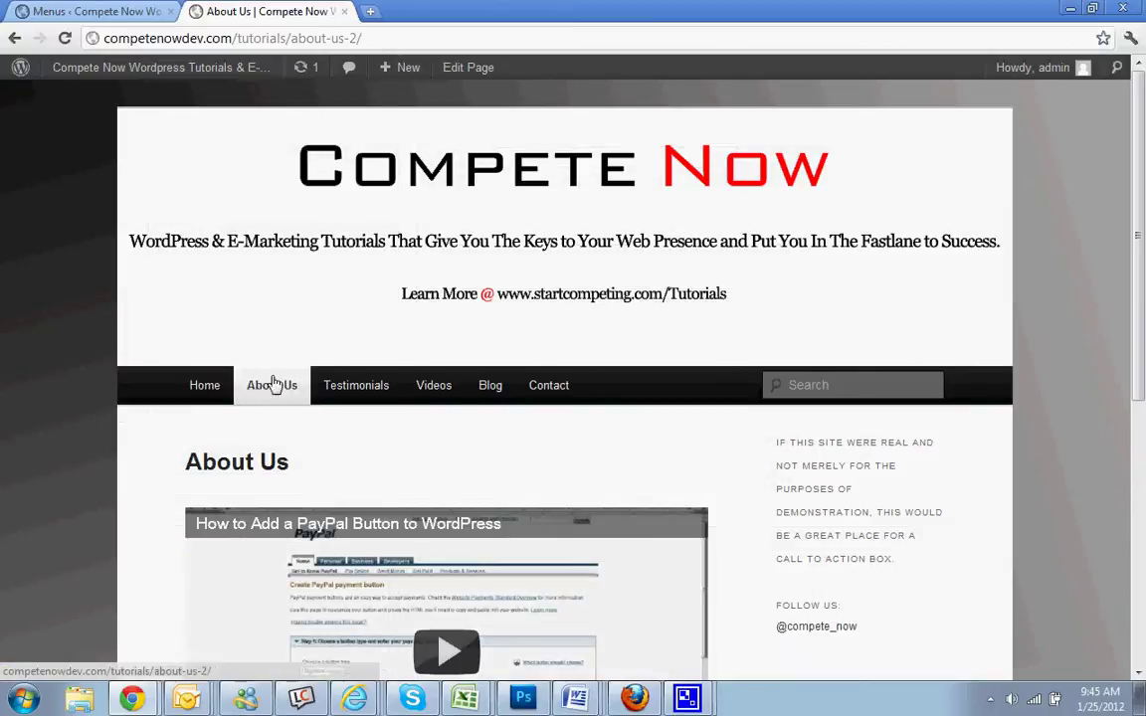
click(164, 9)
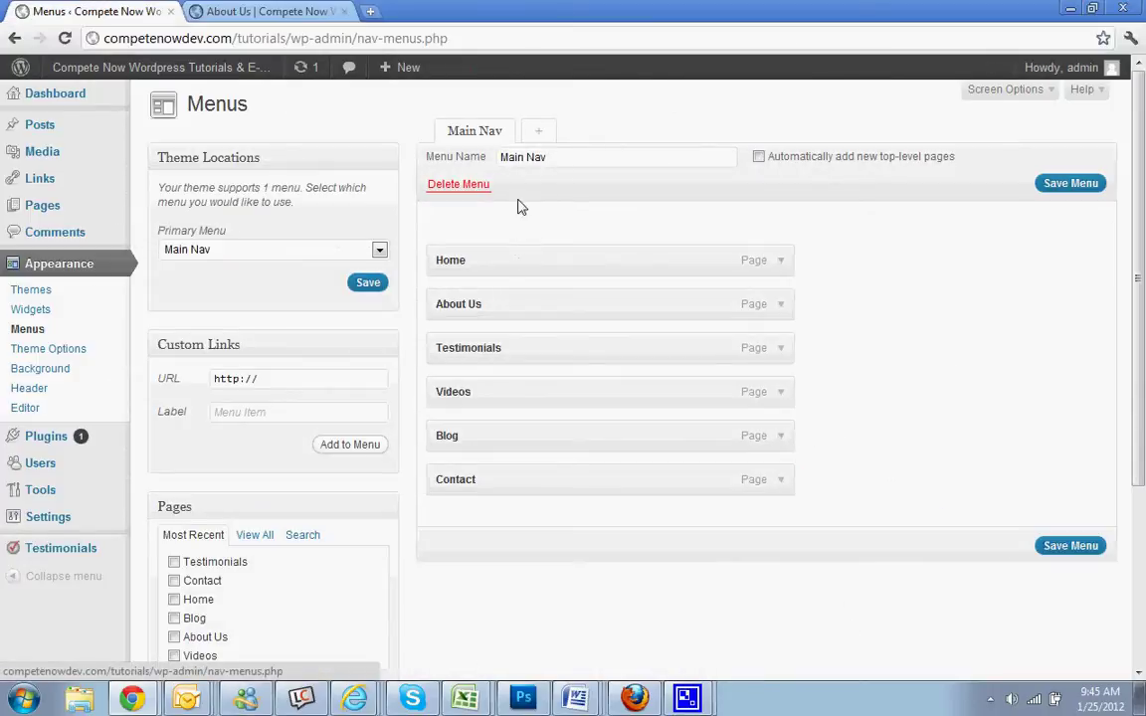
Create a new custom menu named "Sidebar Sub-Nav"
click(537, 142)
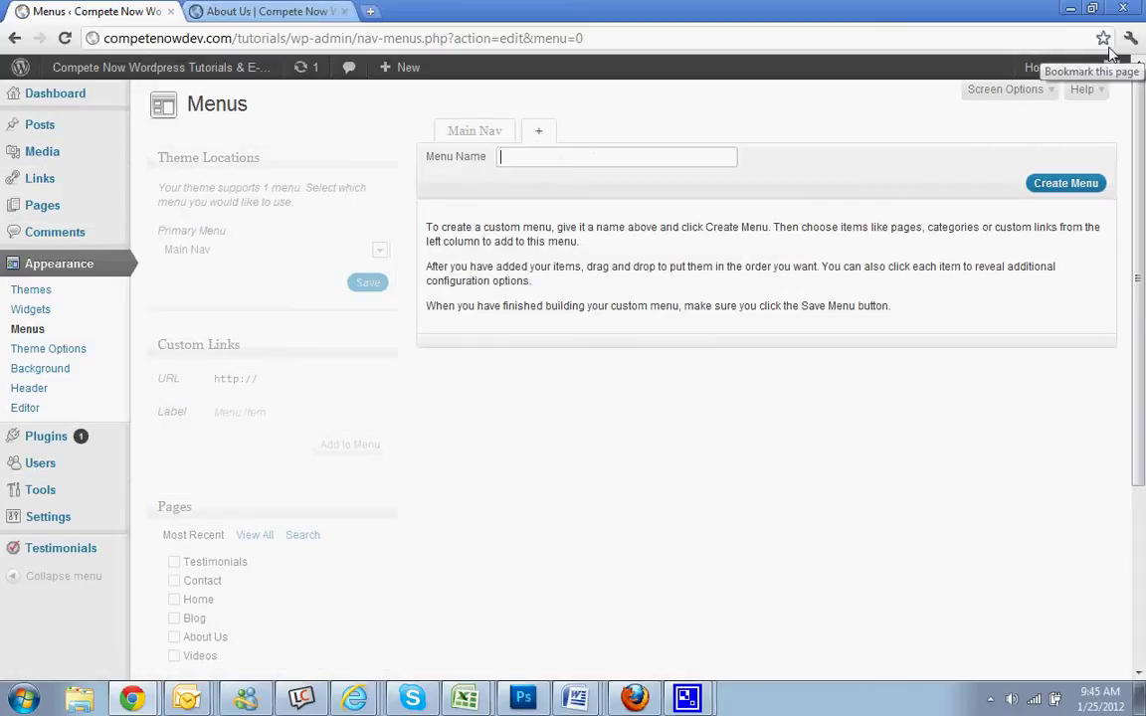
text(Sidebar su)
mouse_move(1110, 66)
key(BackSpace)
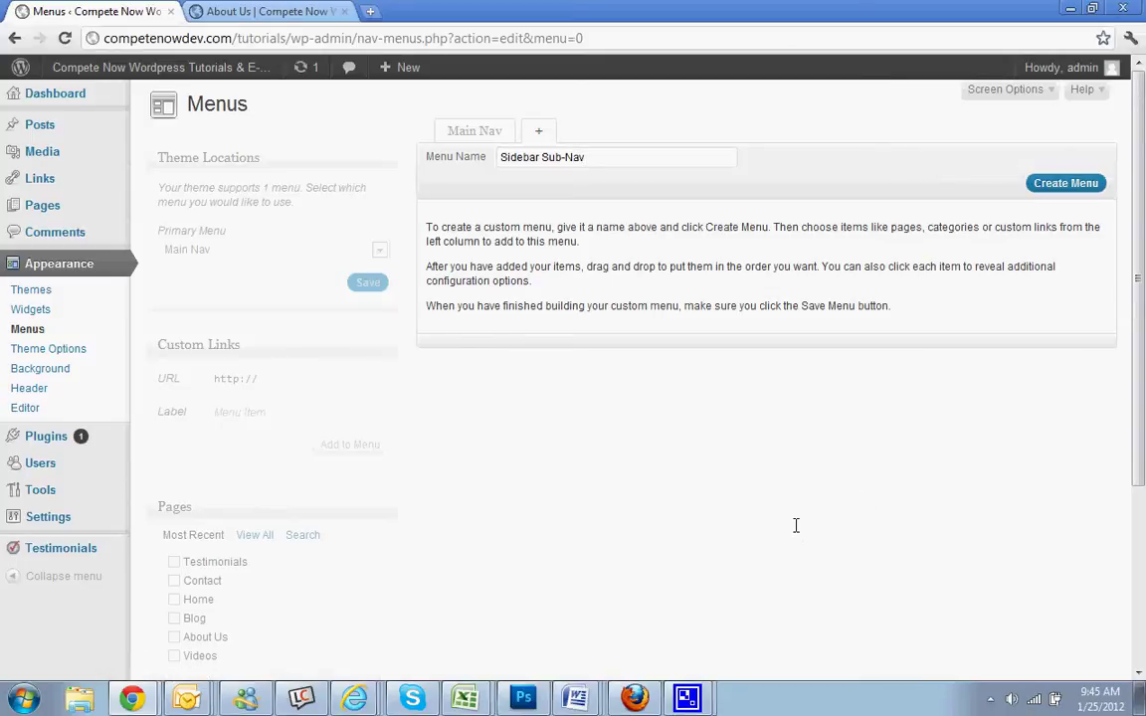
click(1057, 183)
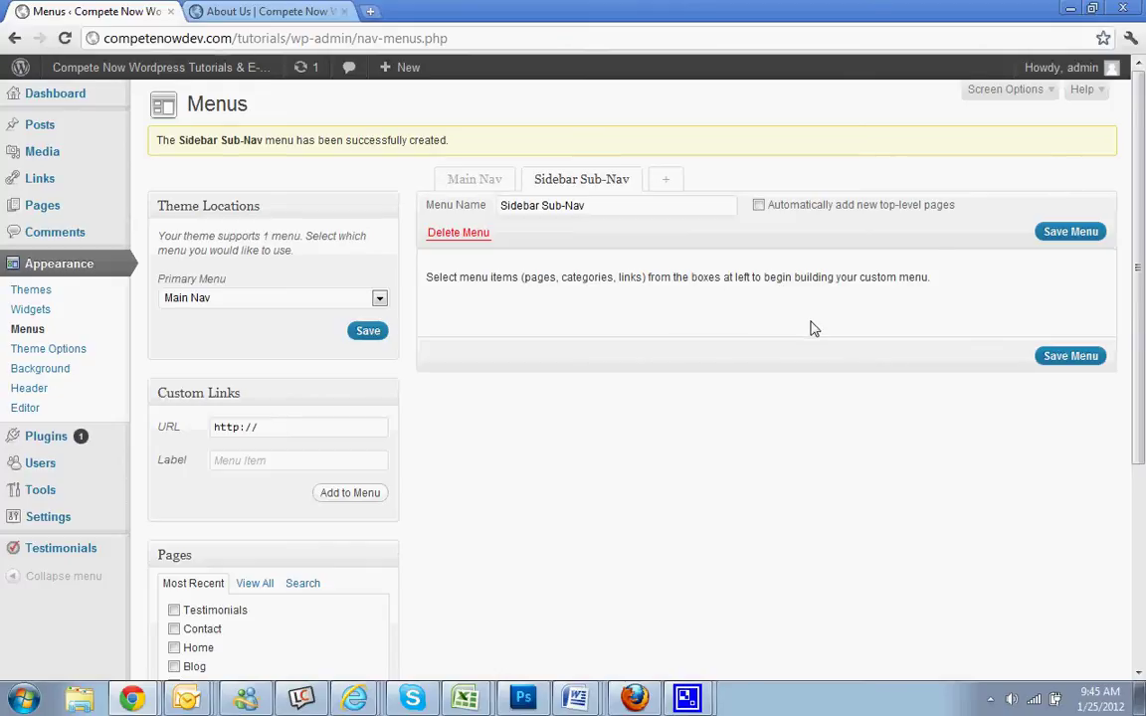
scroll(189, 323, down, 1)
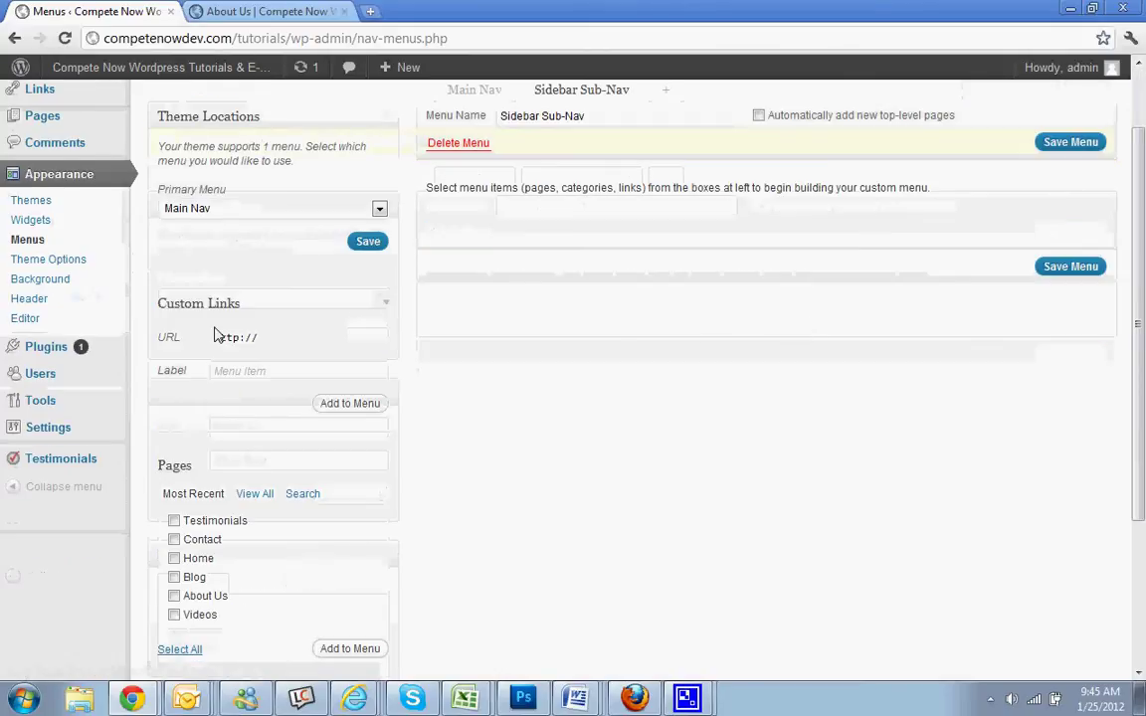
click(272, 371)
click(278, 344)
click(274, 370)
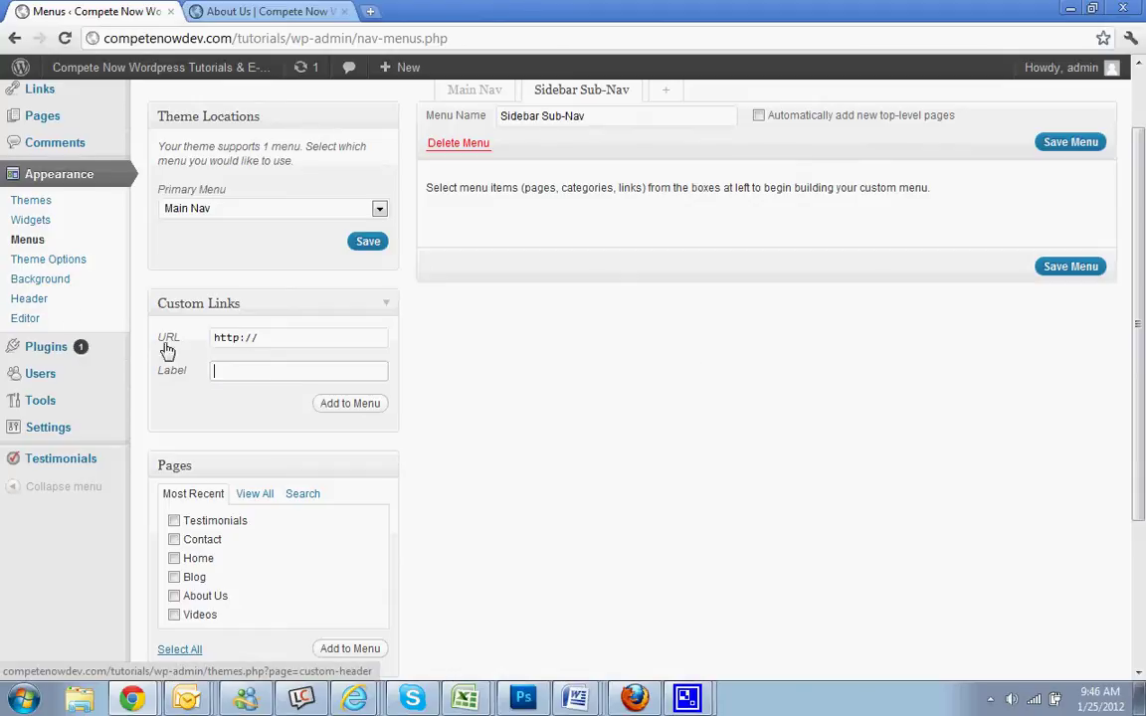
click(287, 340)
Add the About Us, Blog, Contact, Testimonials and Videos pages to the Sidebar Sub-Nav menu
scroll(497, 338, down, 2)
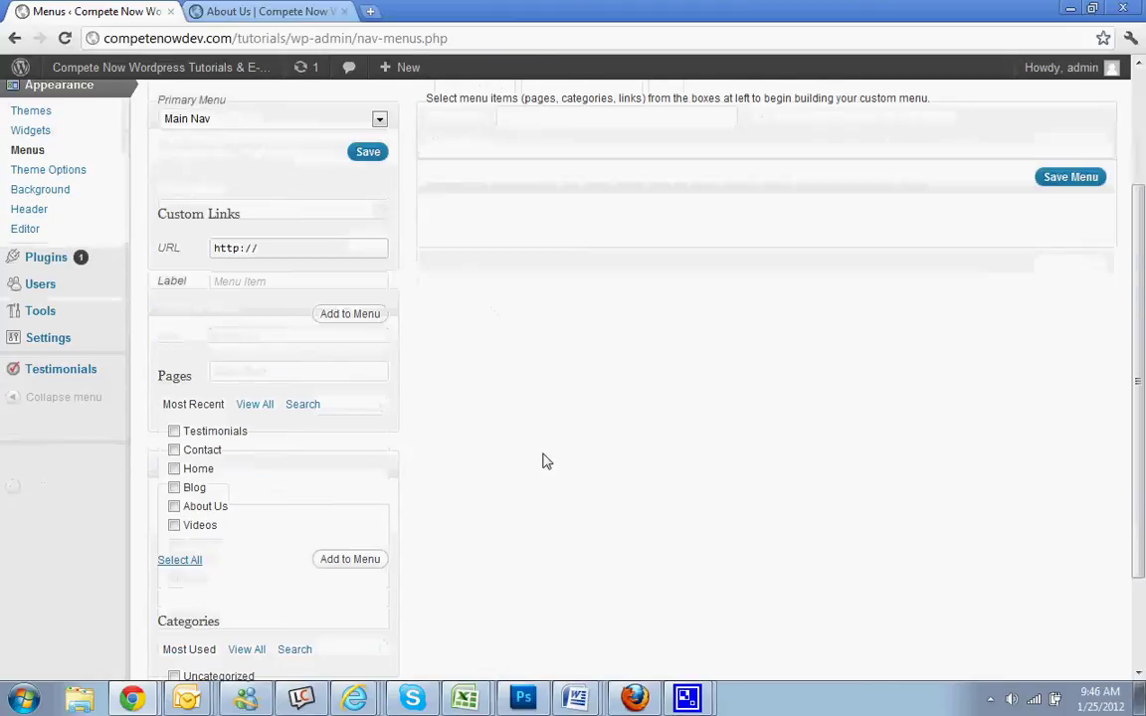
click(249, 404)
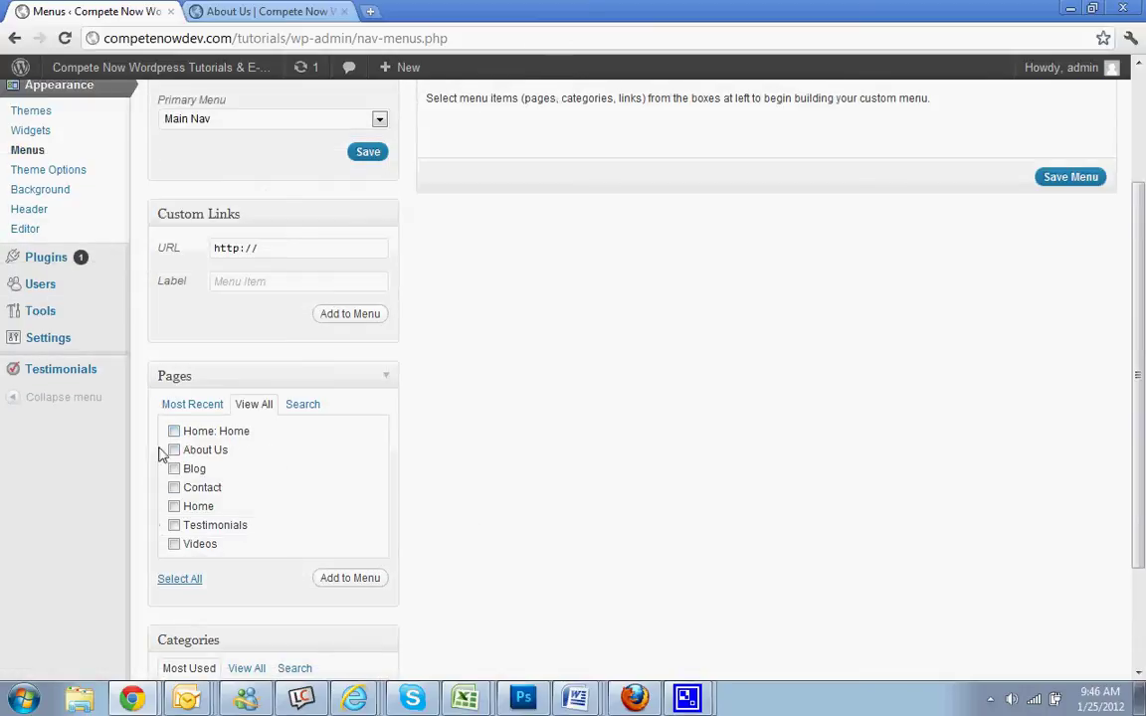
click(209, 451)
click(207, 467)
click(206, 488)
click(216, 528)
click(194, 547)
click(355, 579)
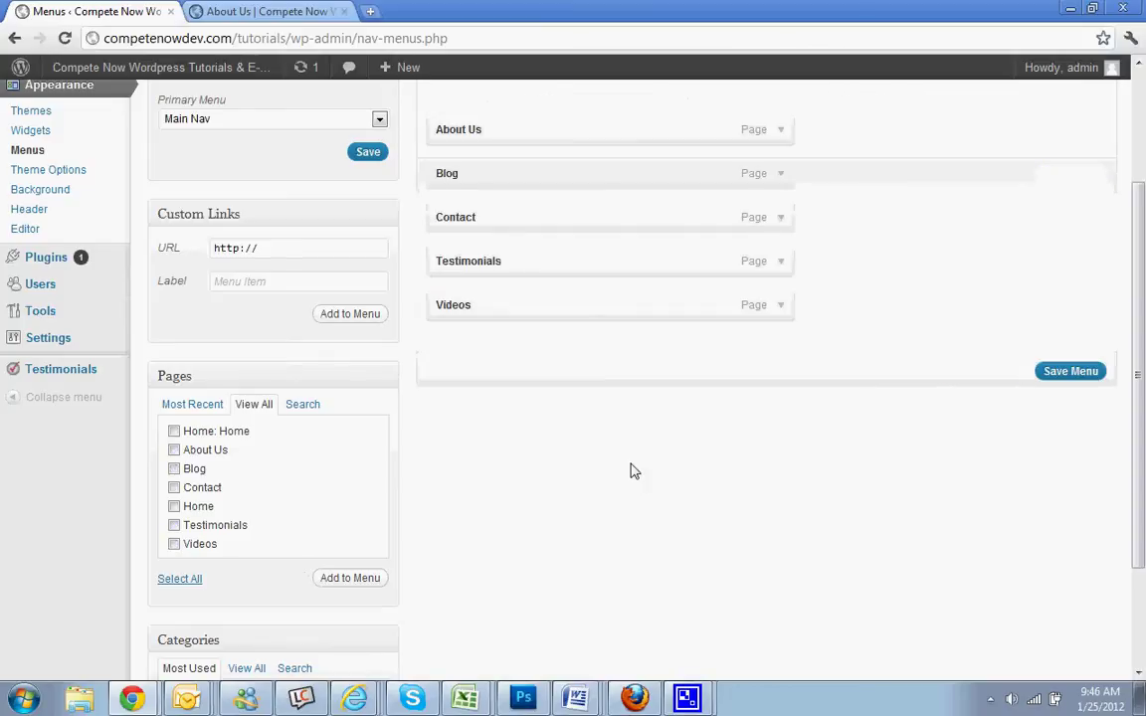
Move the Contact item to the end of the Sidebar Sub-Nav menu, below Videos, and save the menu
scroll(634, 470, up, 1)
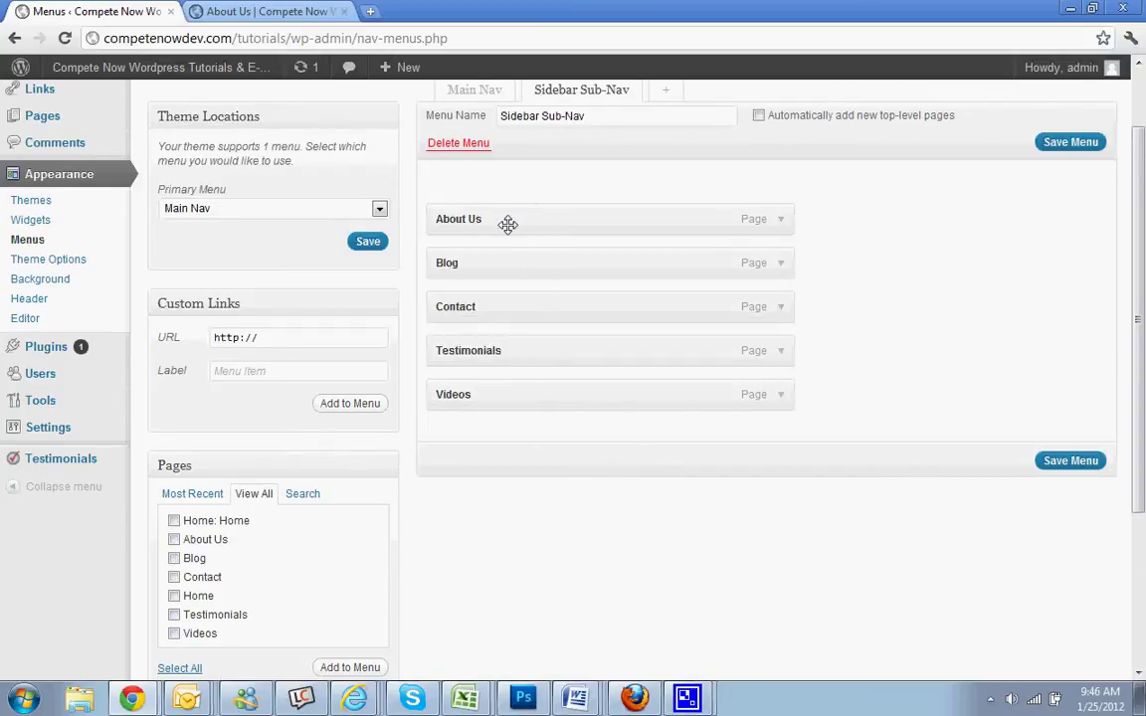
drag(507, 312, 505, 391)
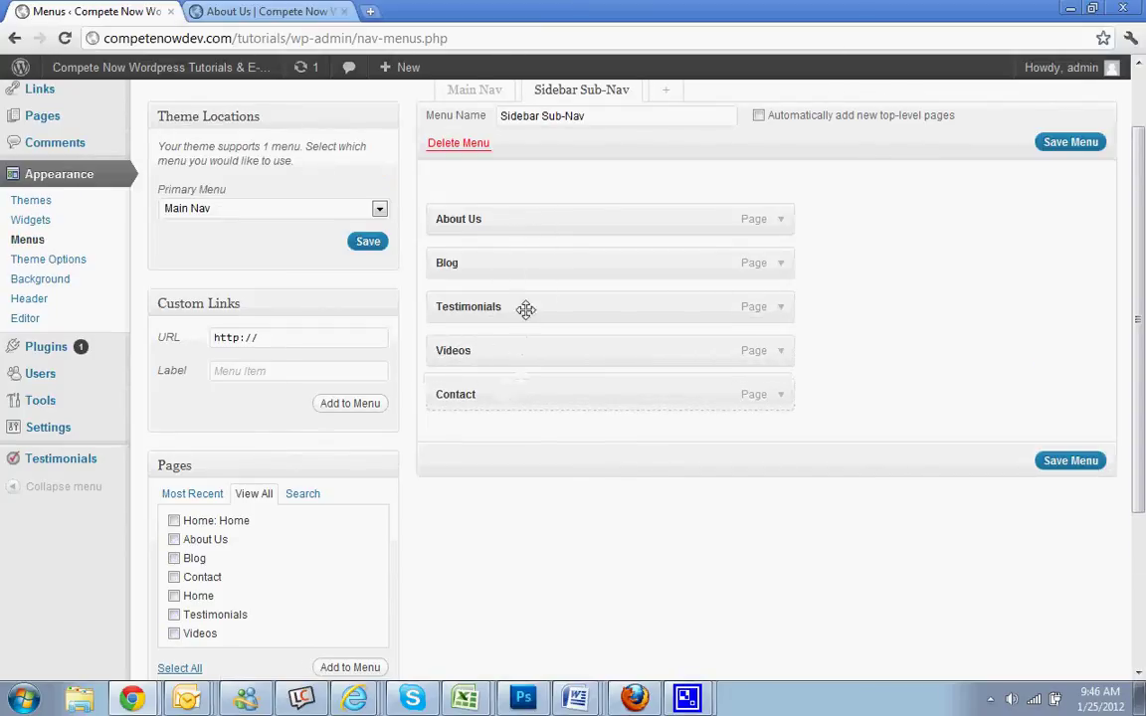
click(1071, 143)
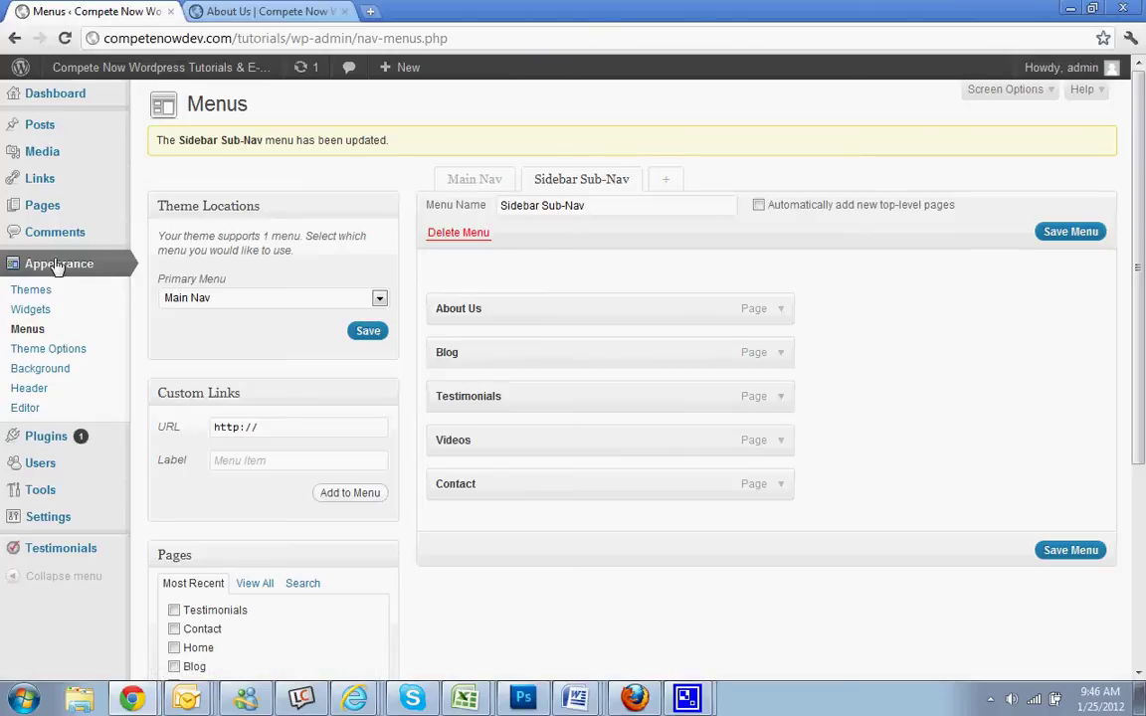
Add a Custom Menu widget to the Main Sidebar, above the existing text widgets
click(30, 310)
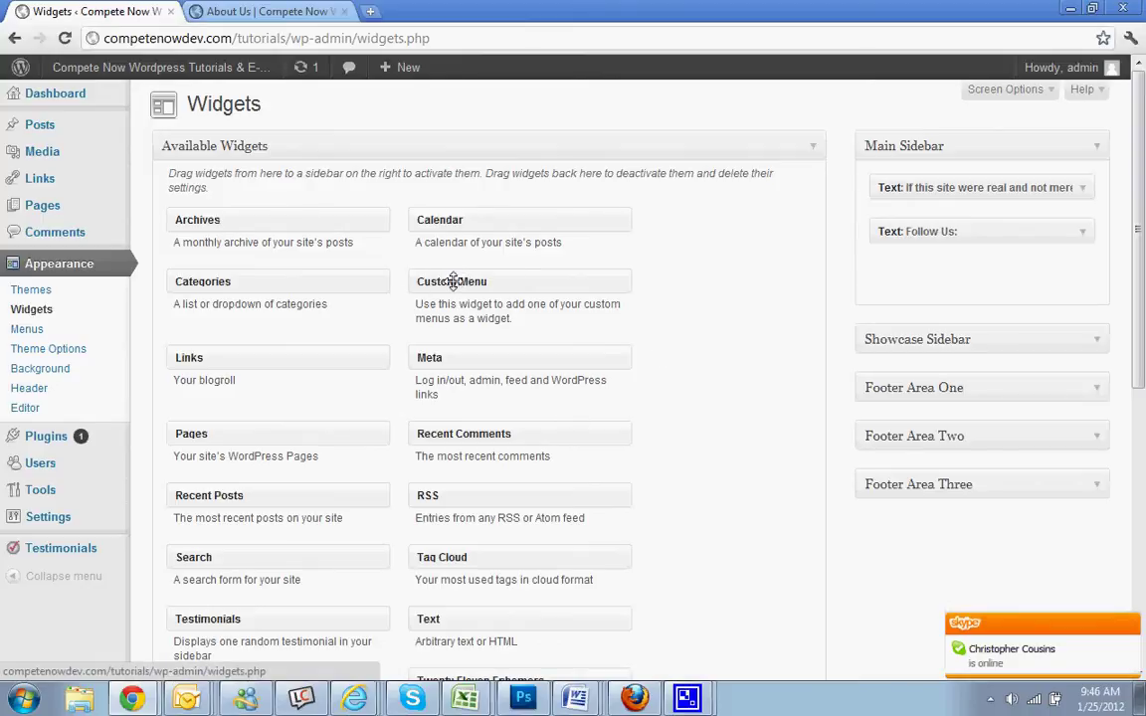
drag(452, 281, 875, 229)
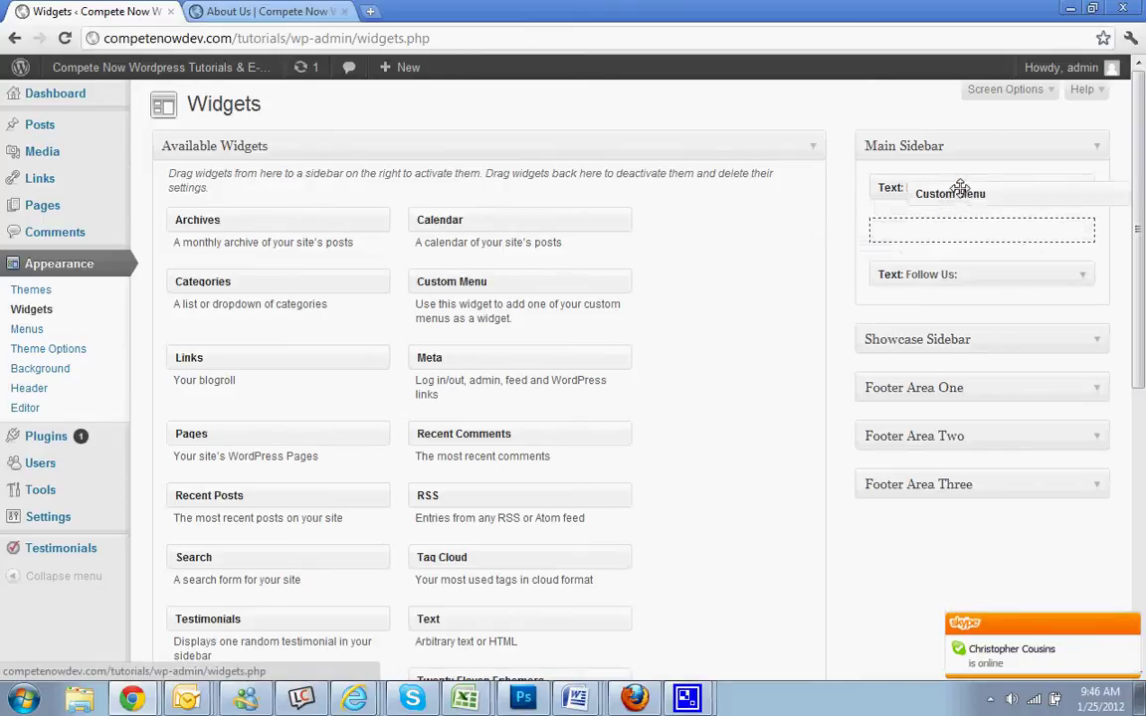
mouse_move(960, 187)
mouse_down()
mouse_move(973, 177)
mouse_move(961, 176)
mouse_up()
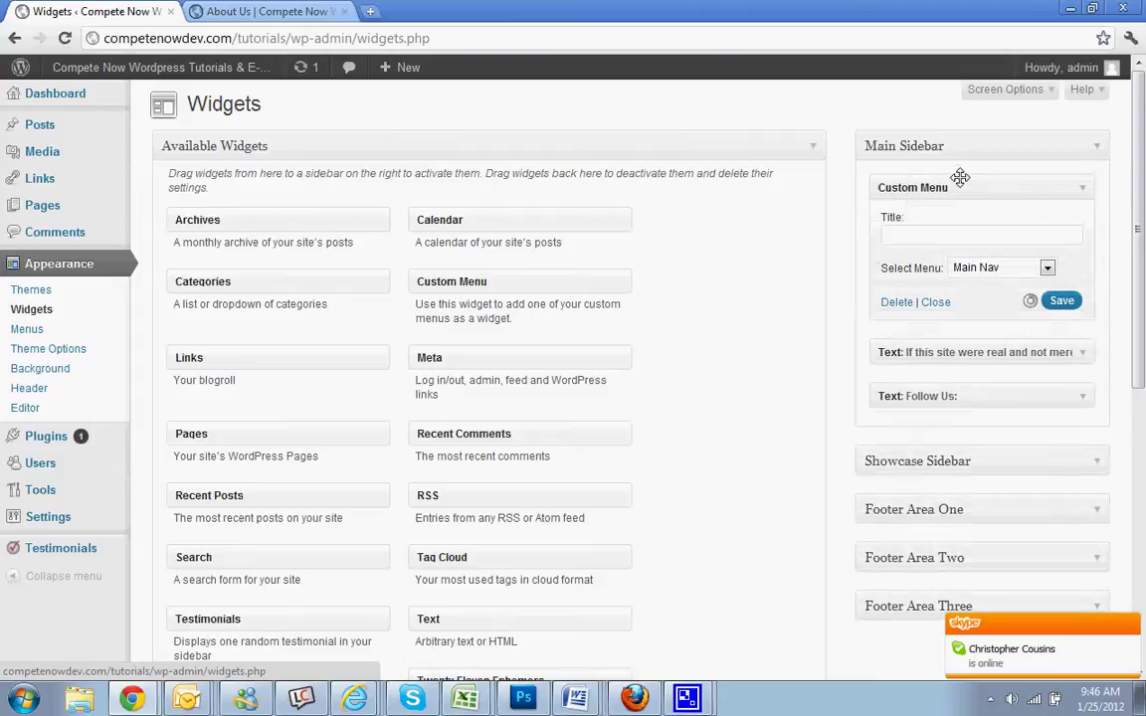
Title the Custom Menu widget "Sub Navigation", assign the Sidebar Sub-Nav menu to it and save the widget
click(965, 230)
text(Sub Navigation)
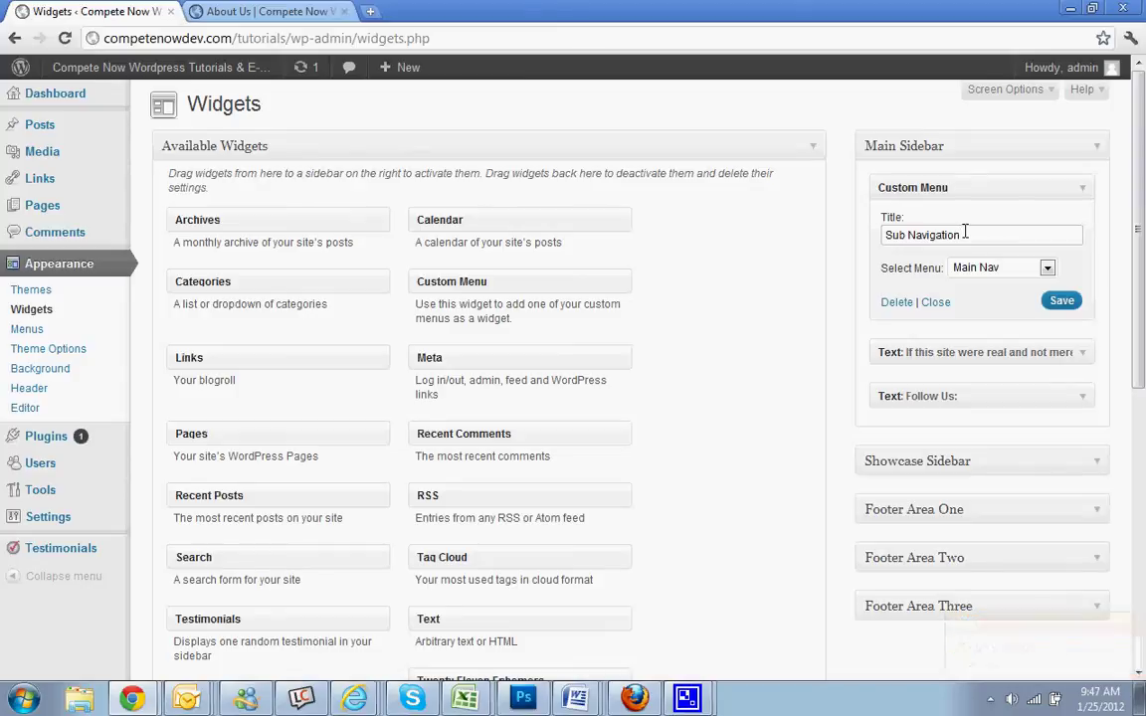
click(935, 270)
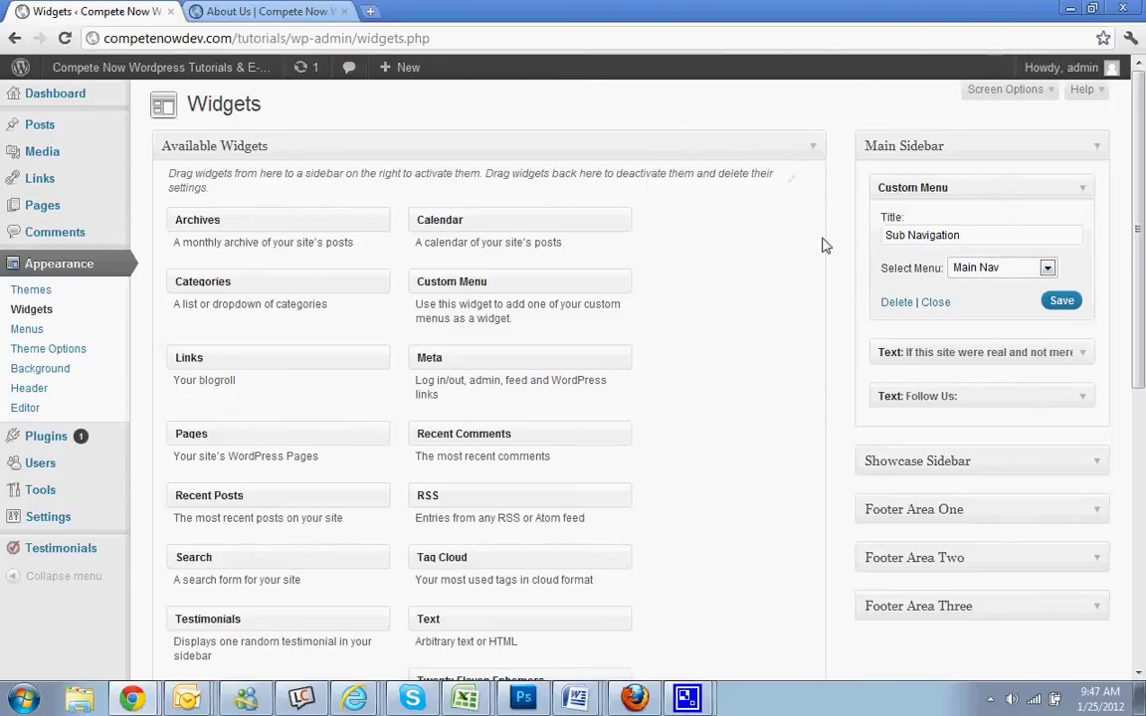
click(984, 268)
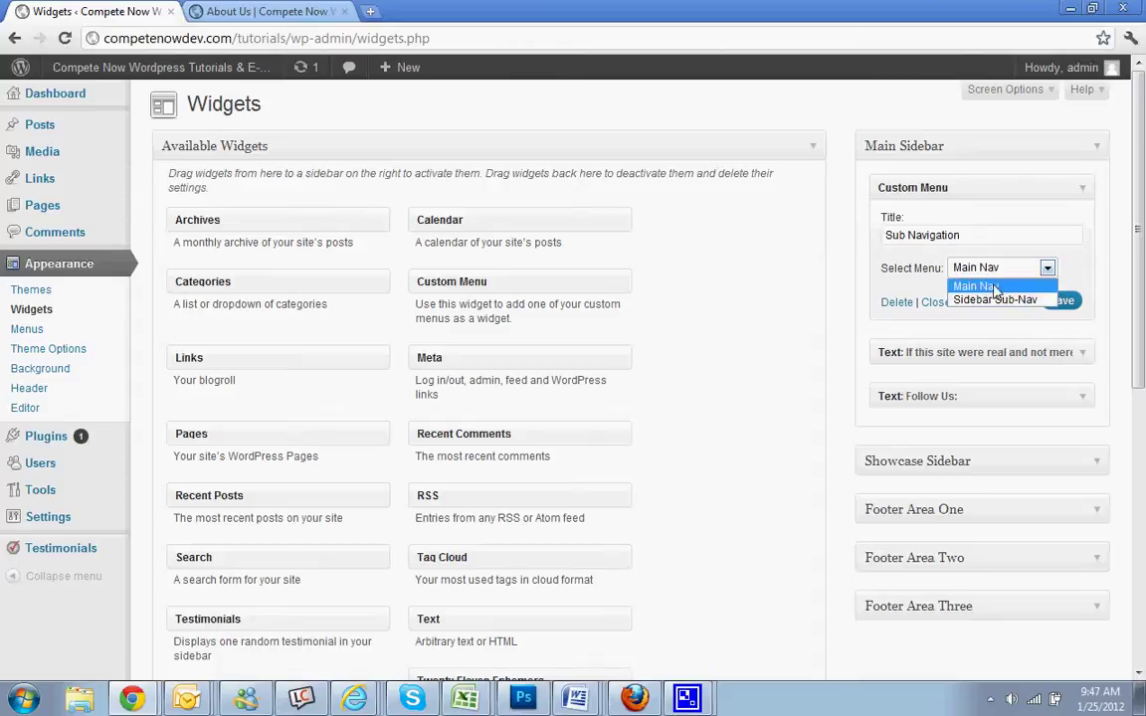
click(980, 300)
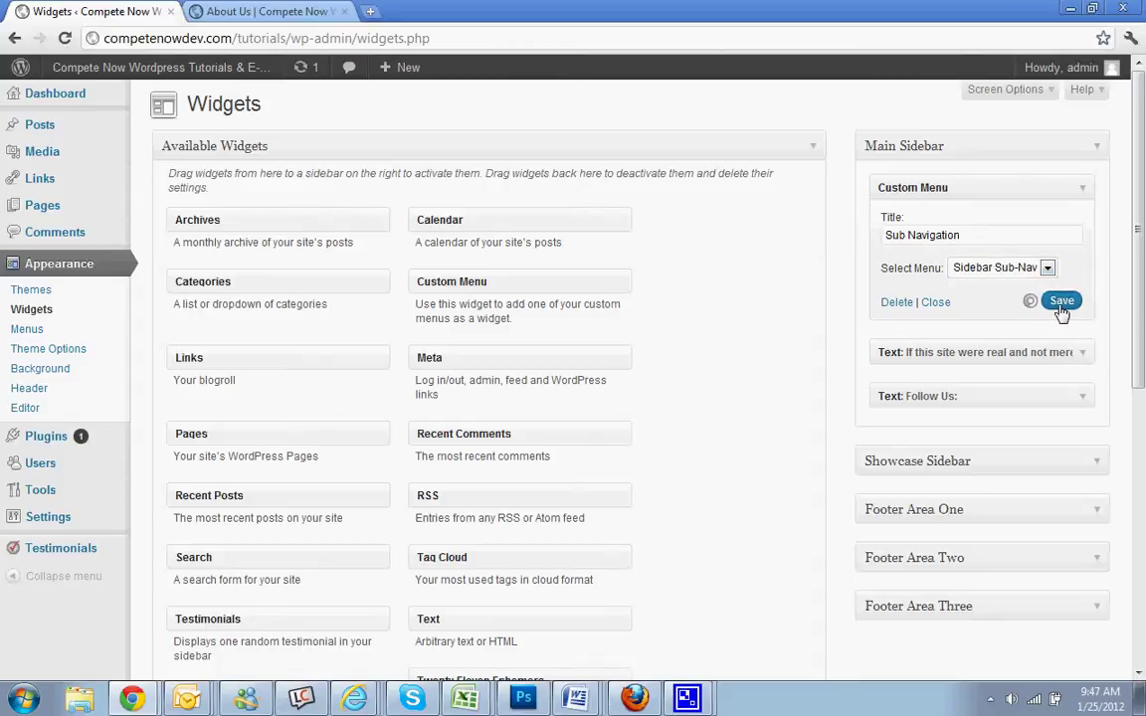
Test the Videos, Blog and Contact sidebar links on the reloaded live site and return to the Widgets page
click(278, 10)
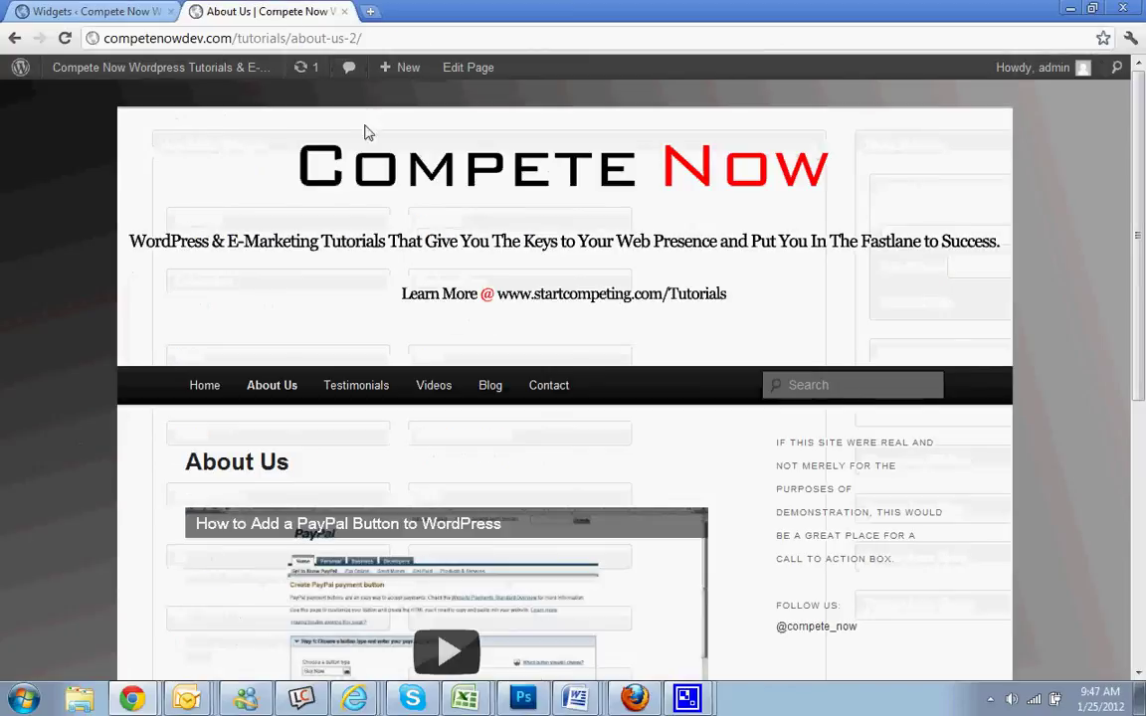
click(65, 38)
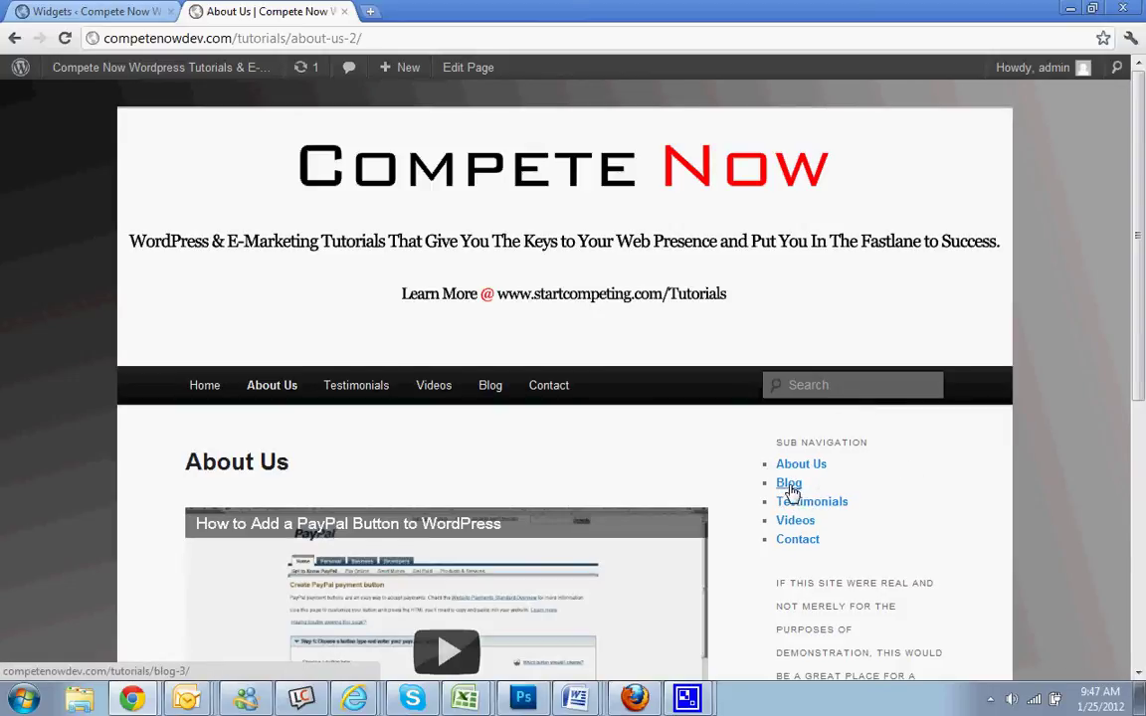
click(796, 521)
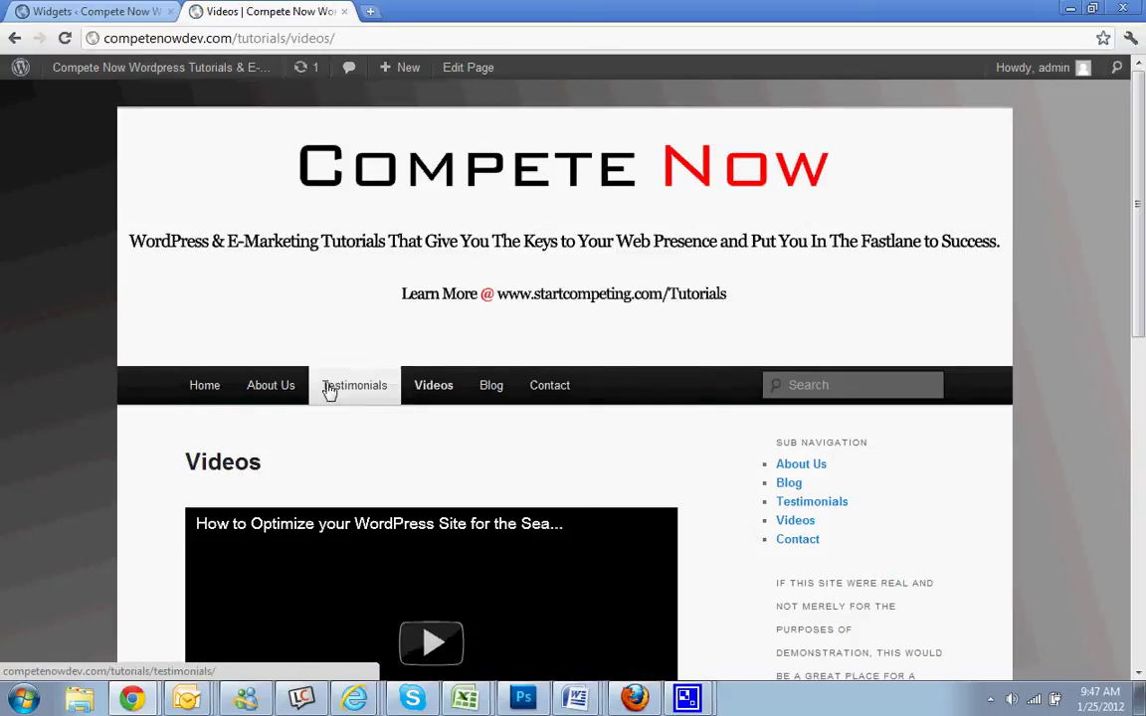
click(791, 484)
click(797, 540)
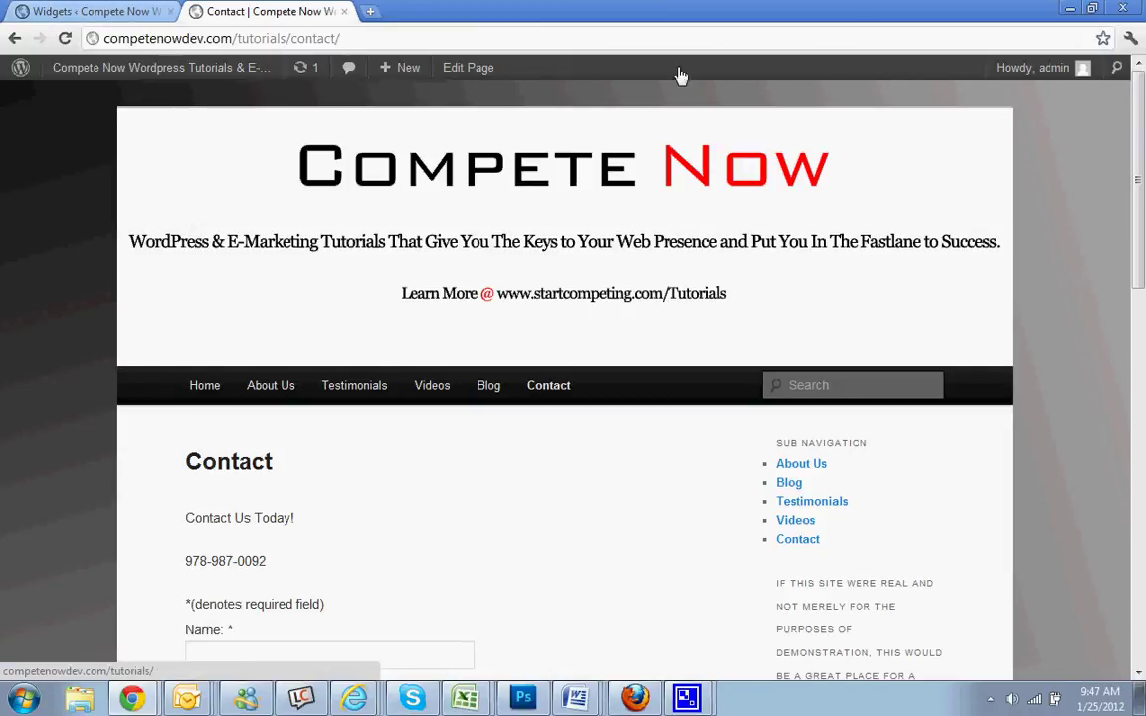
click(110, 11)
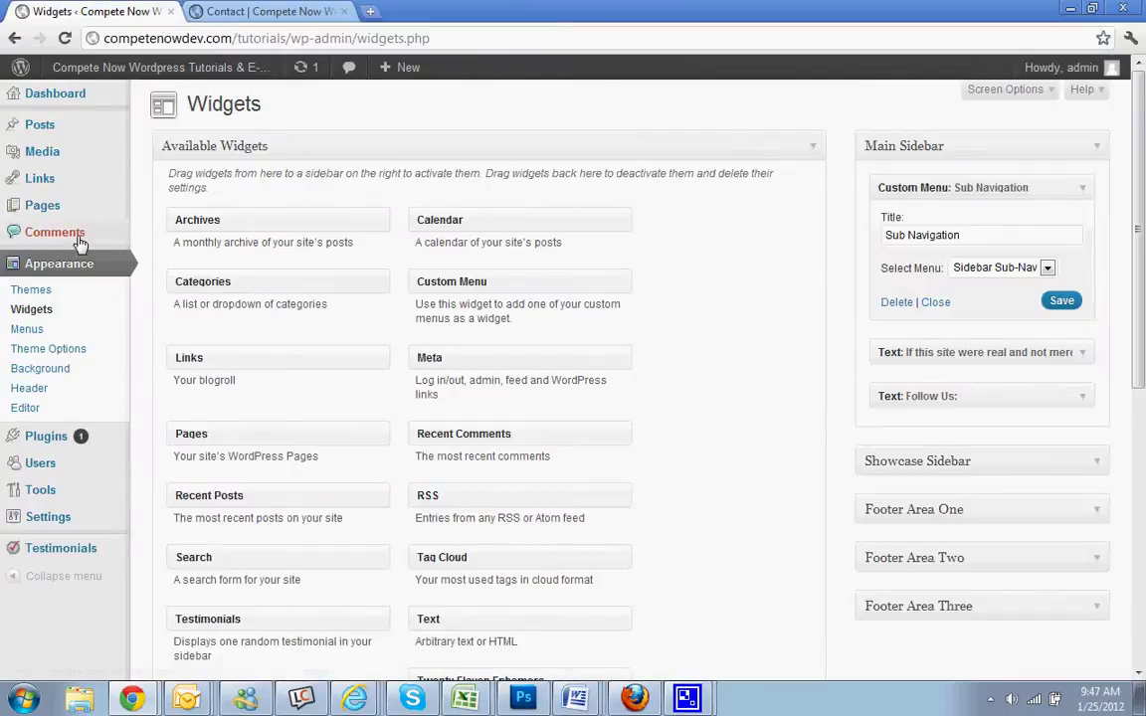
Publish a new page titled "sub1" with About Us as its parent page
click(42, 206)
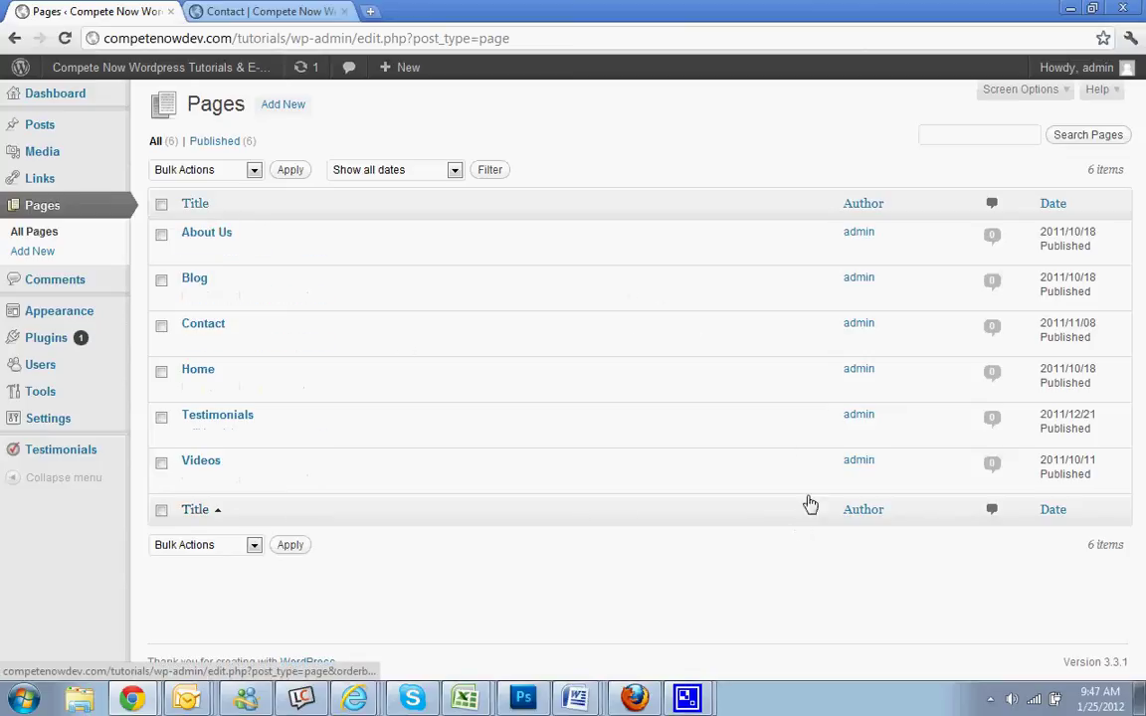
click(193, 252)
click(313, 105)
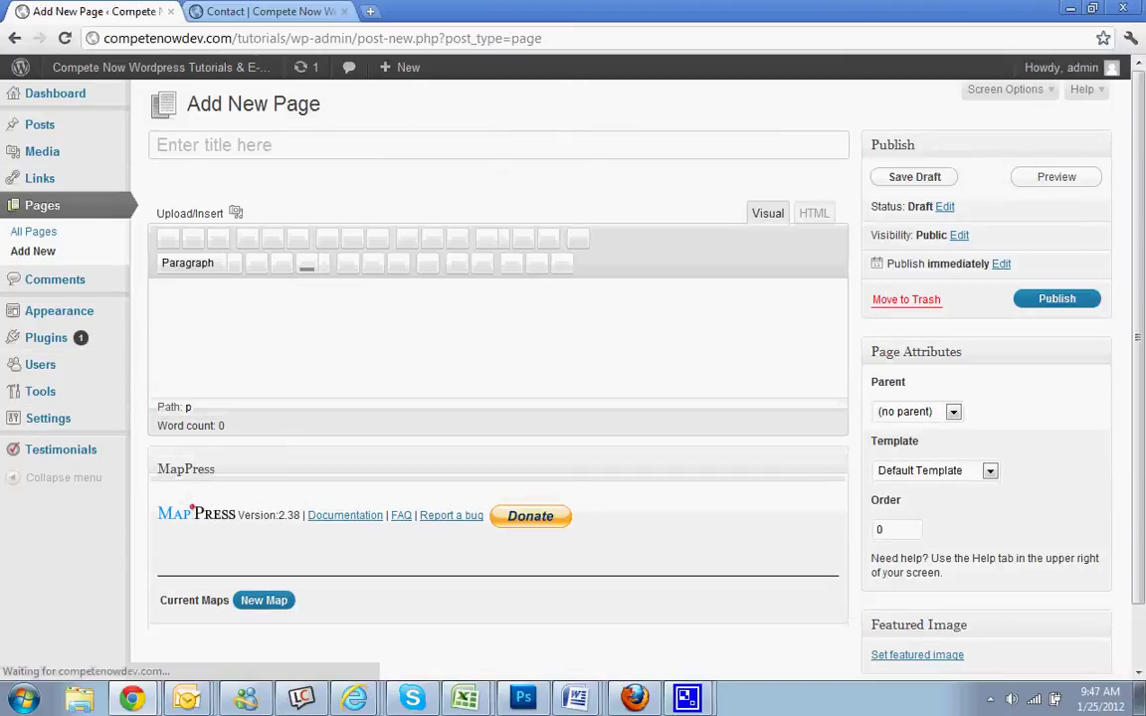
text(sub)
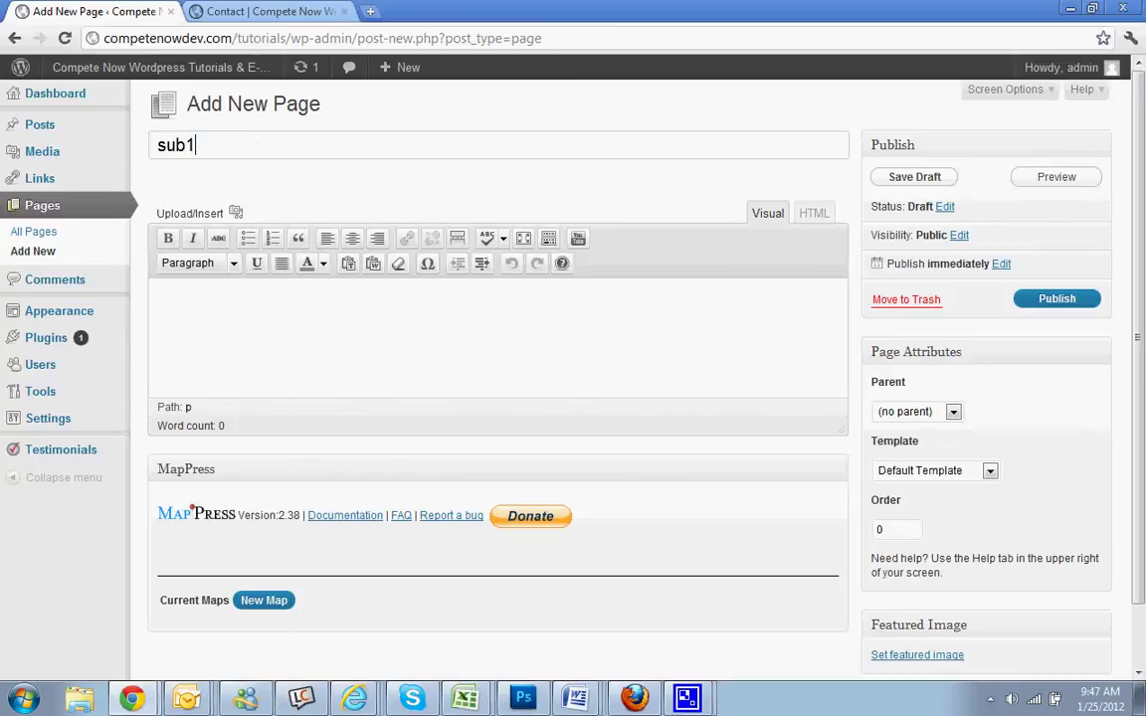
text(1)
click(924, 412)
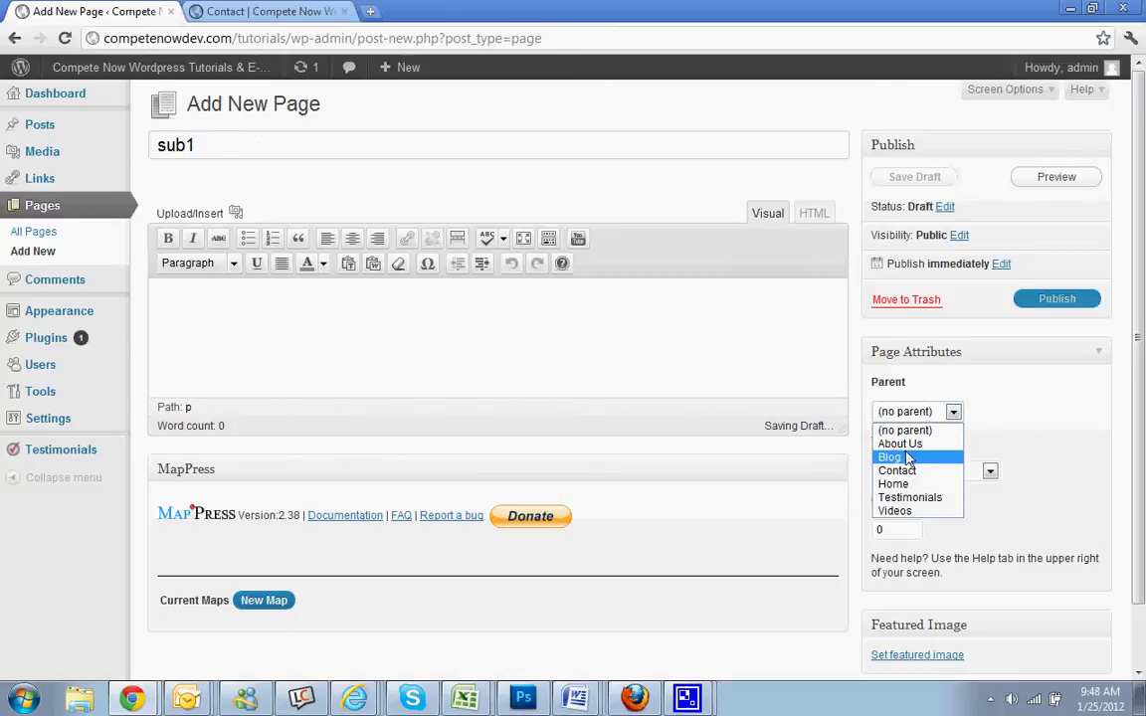
click(908, 442)
click(1059, 297)
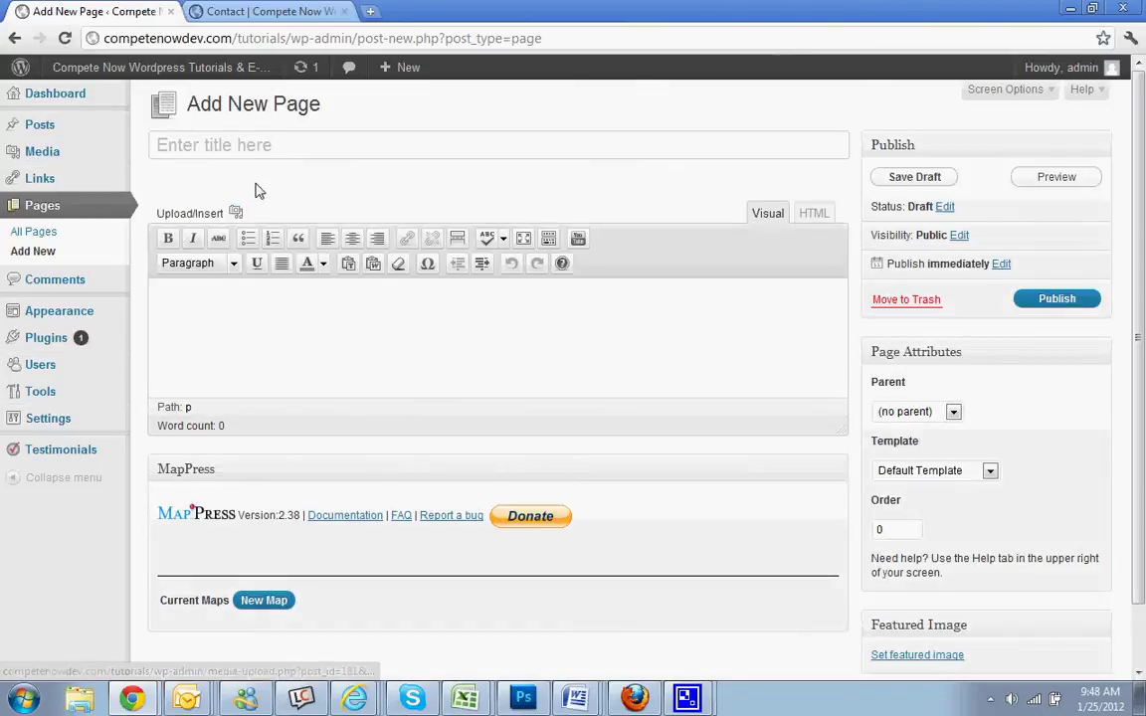
Publish another new page titled "sub2", also with About Us as its parent
text(wub 21)
key(BackSpace)
key(BackSpace)
key(BackSpace)
key(BackSpace)
key(BackSpace)
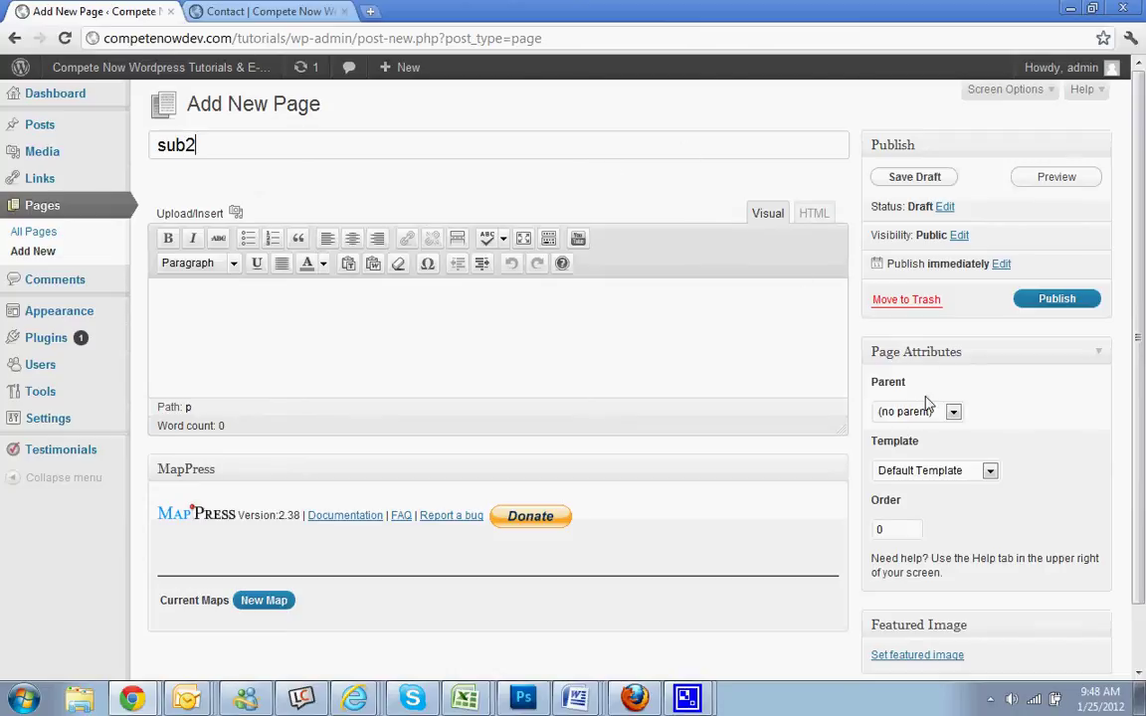
click(925, 408)
click(900, 432)
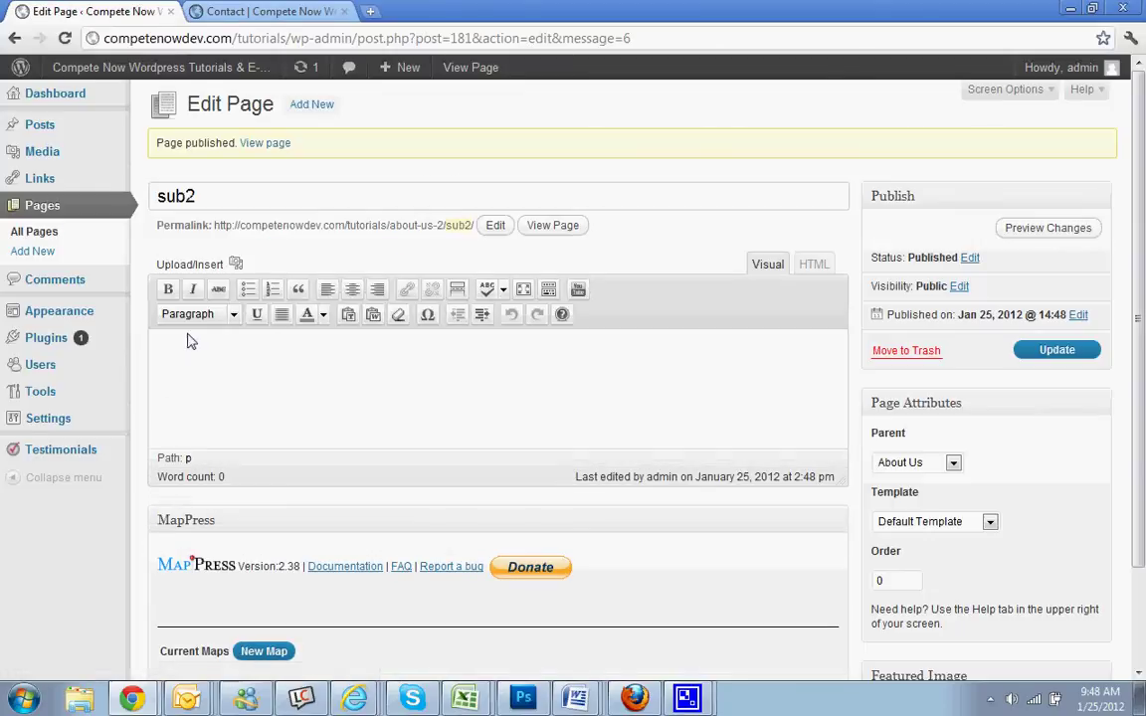
Create a new custom navigation menu named "About Page Sub"
mouse_move(133, 316)
click(162, 356)
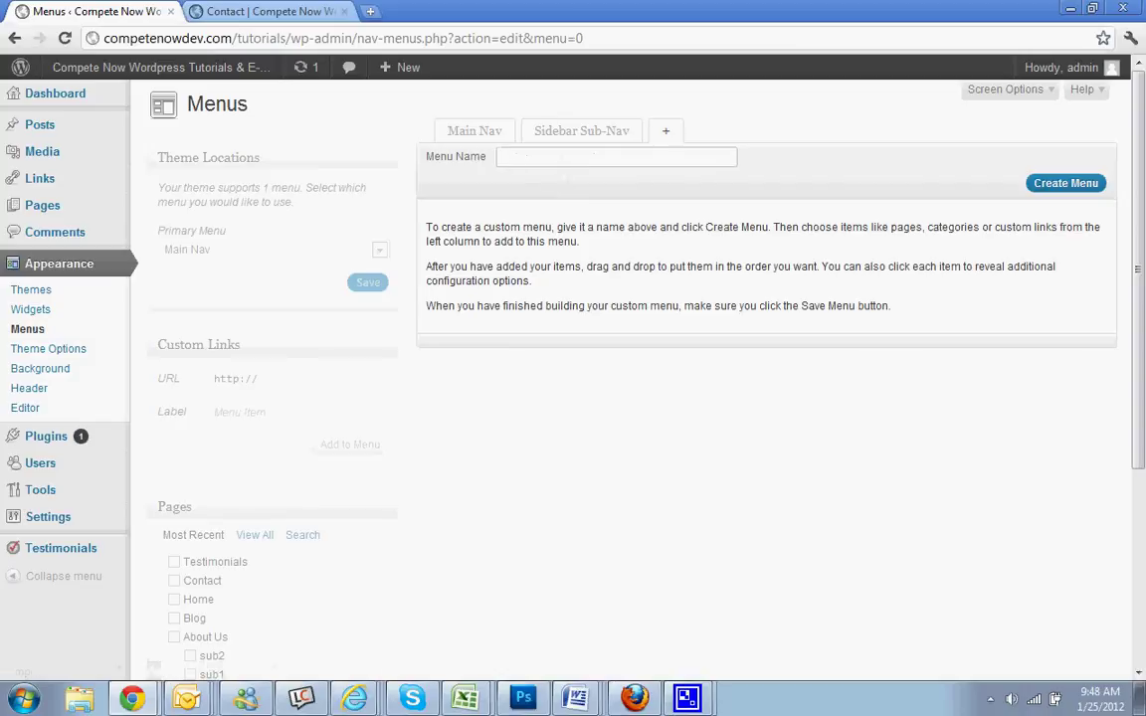
text(bout Page S)
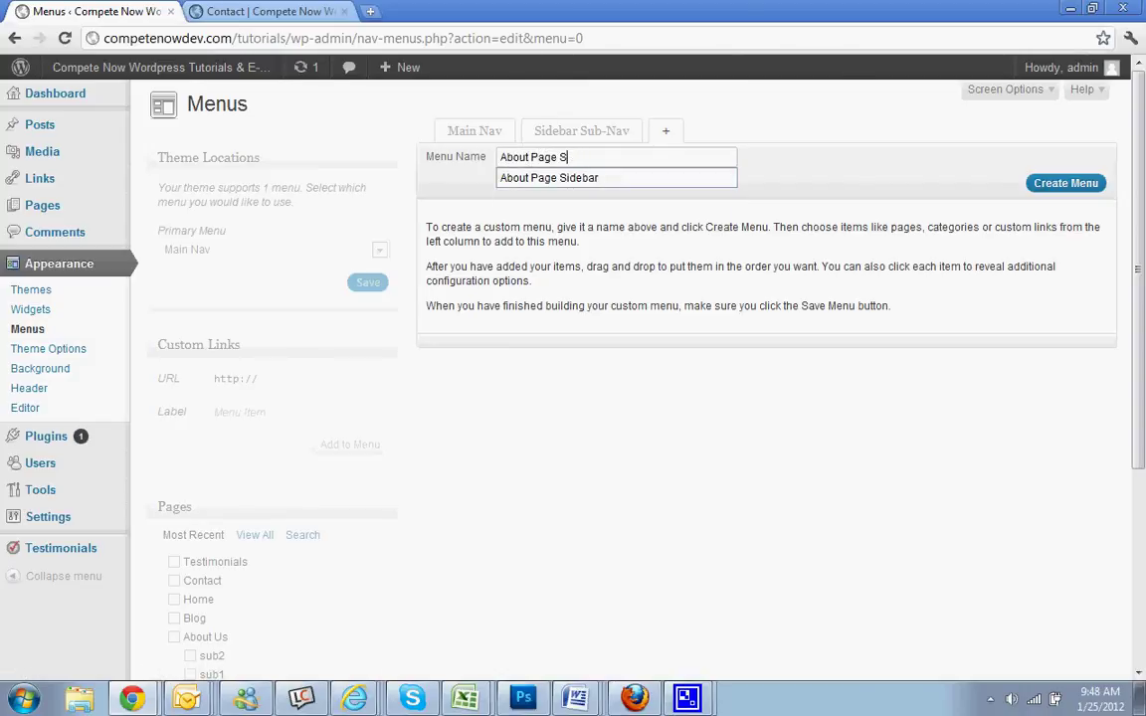
text(ub)
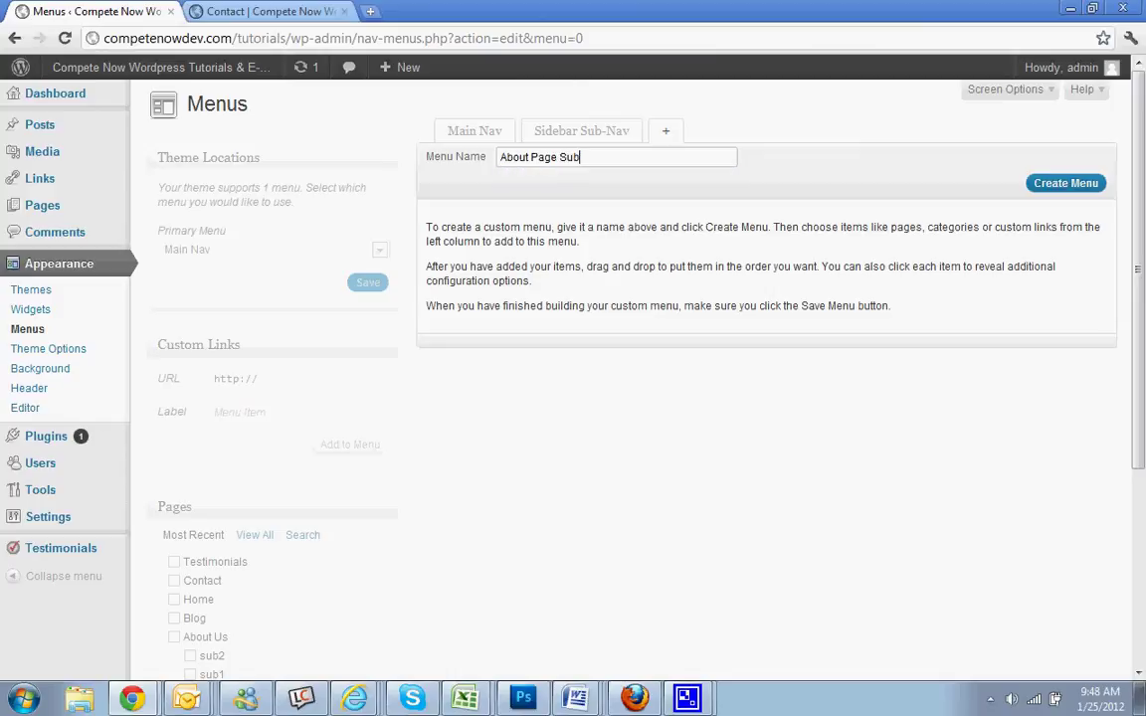
click(1057, 183)
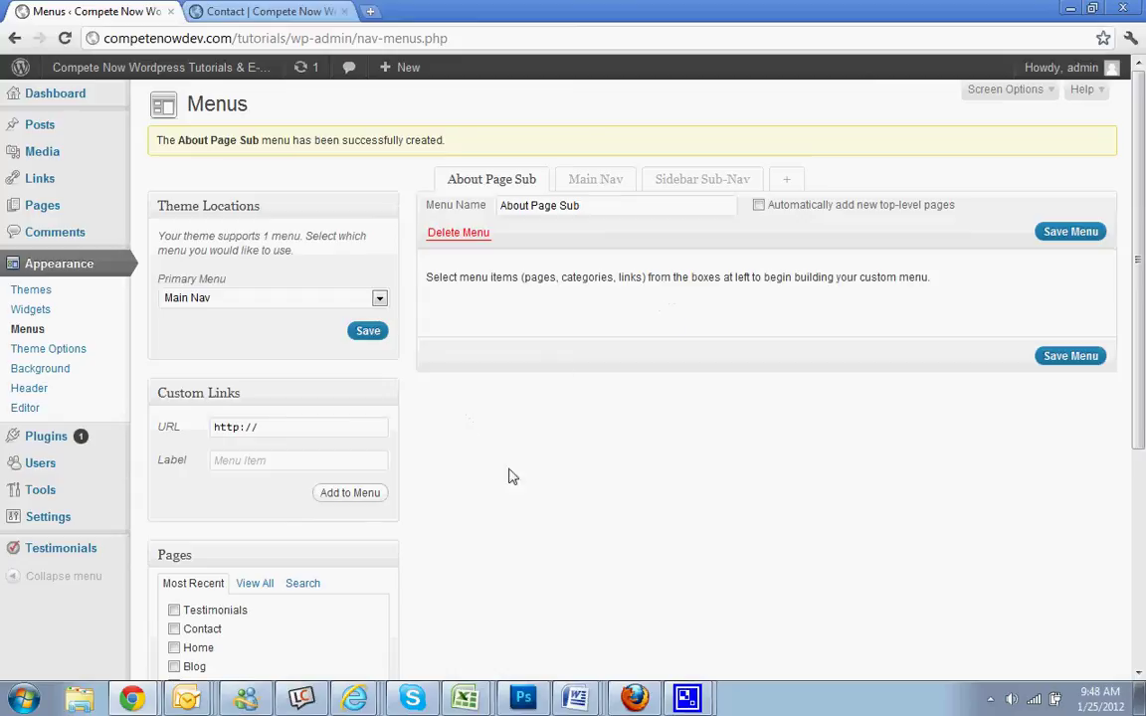
Add the sub1 and sub2 pages to the About Page Sub menu, with sub1 above sub2, and save the menu
scroll(528, 505, down, 1)
scroll(770, 307, down, 1)
scroll(445, 322, up, 2)
scroll(355, 404, down, 1)
scroll(332, 525, down, 2)
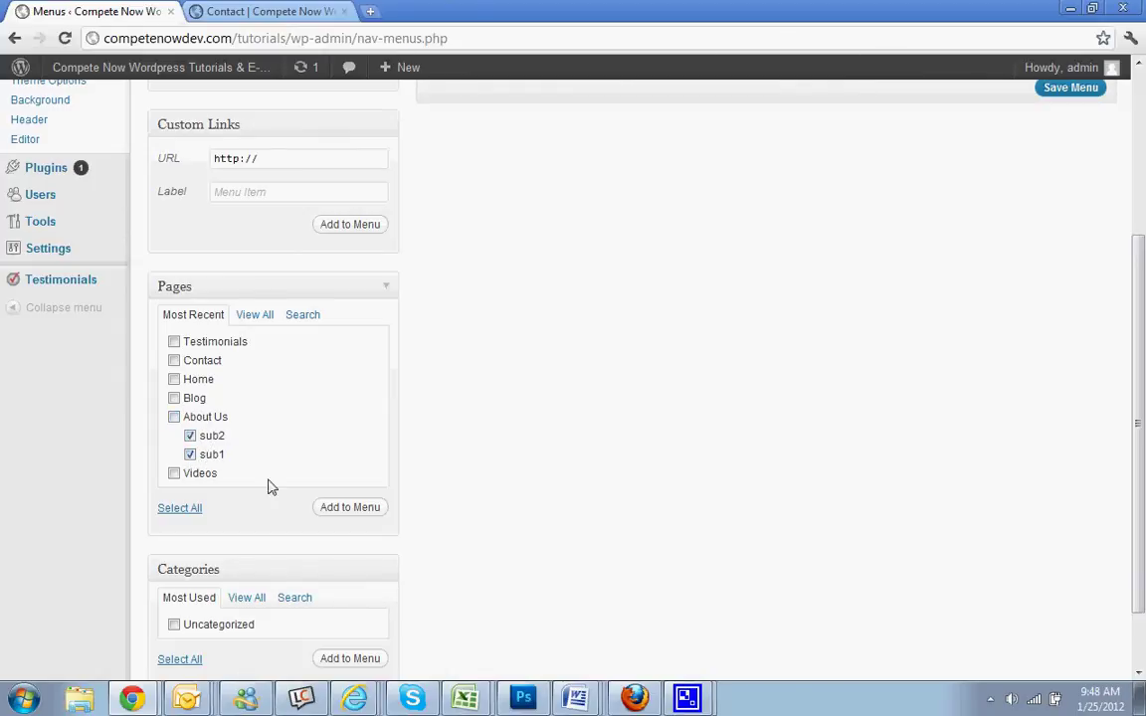
click(332, 509)
scroll(680, 529, up, 3)
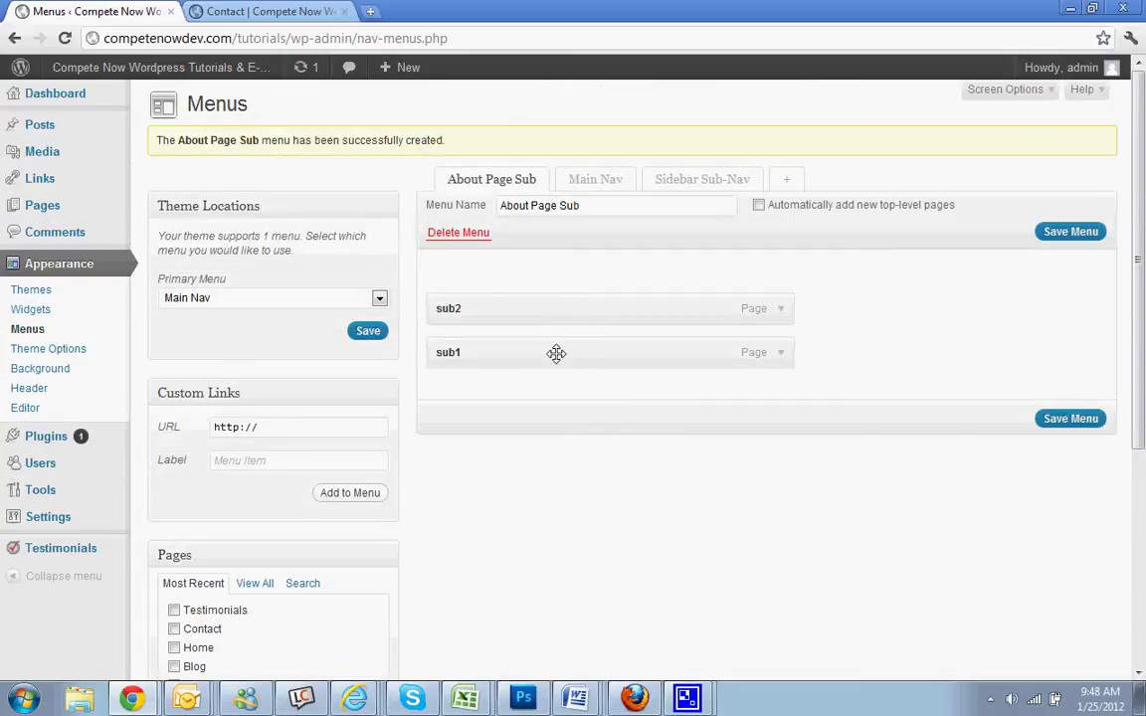
drag(556, 353, 553, 308)
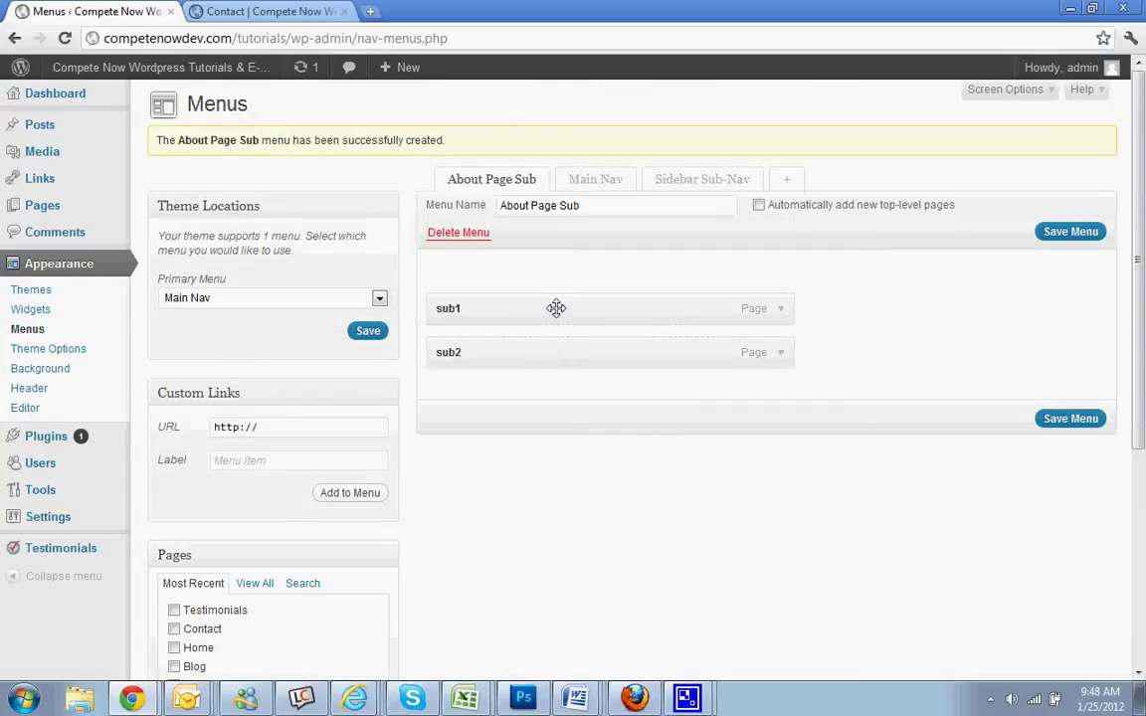
click(1052, 235)
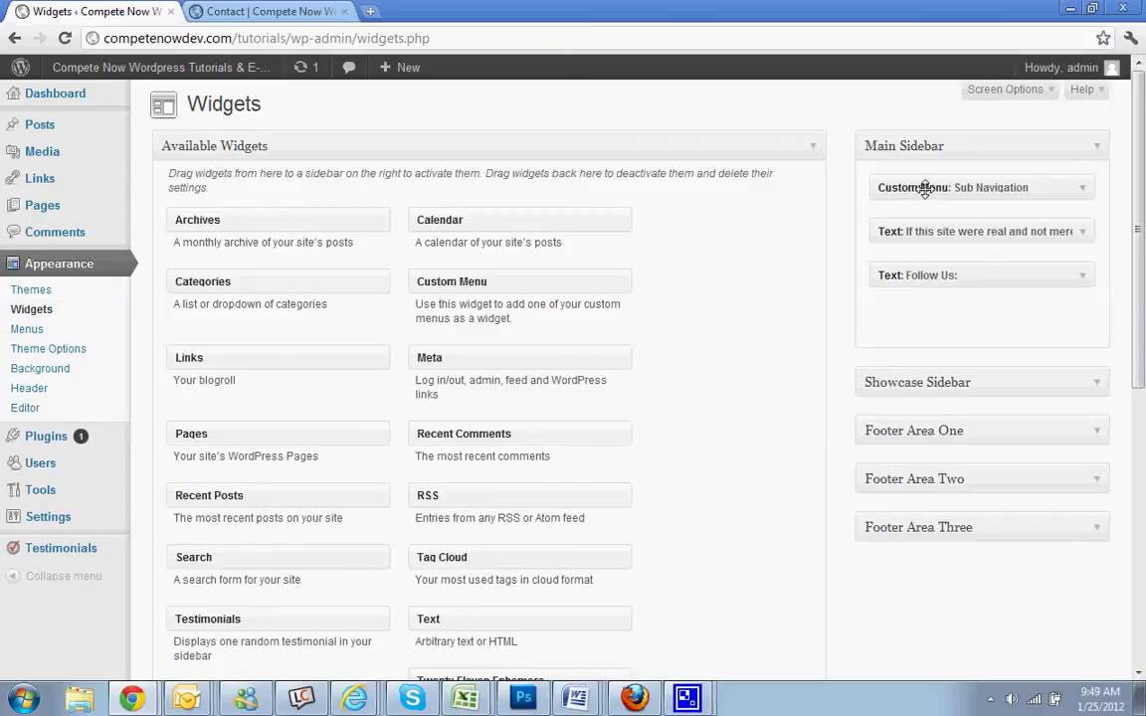
Assign the About Page Sub menu to the Sub Navigation widget in the Main Sidebar and save the widget
click(1082, 188)
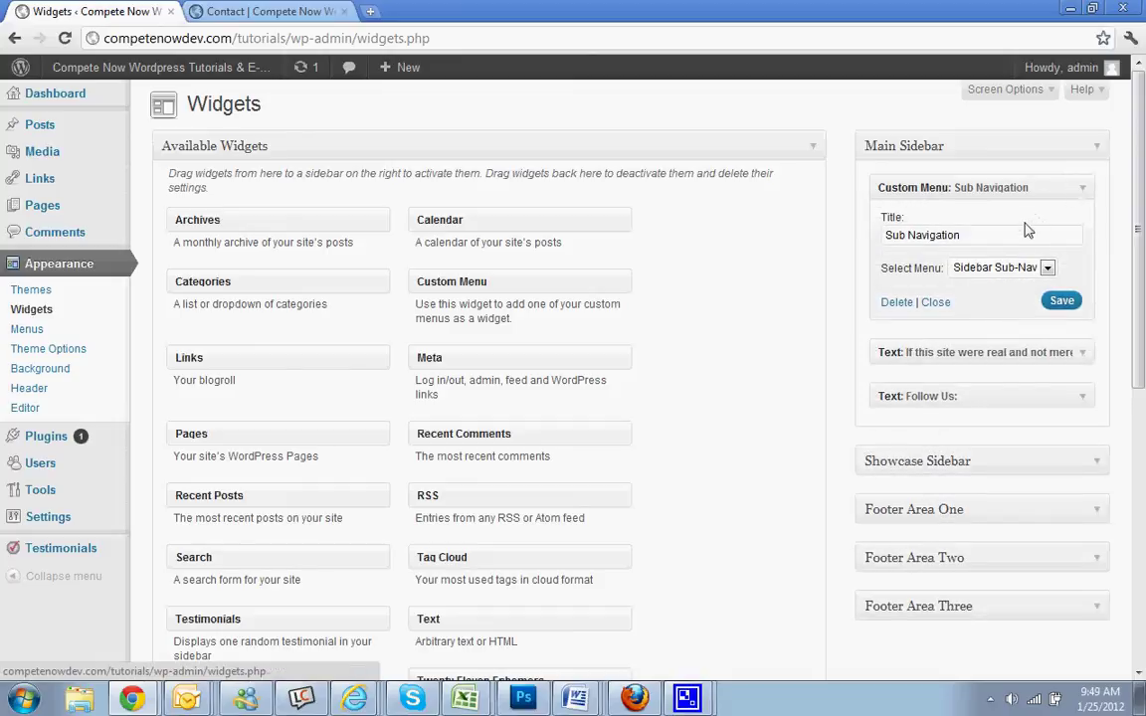
click(1046, 267)
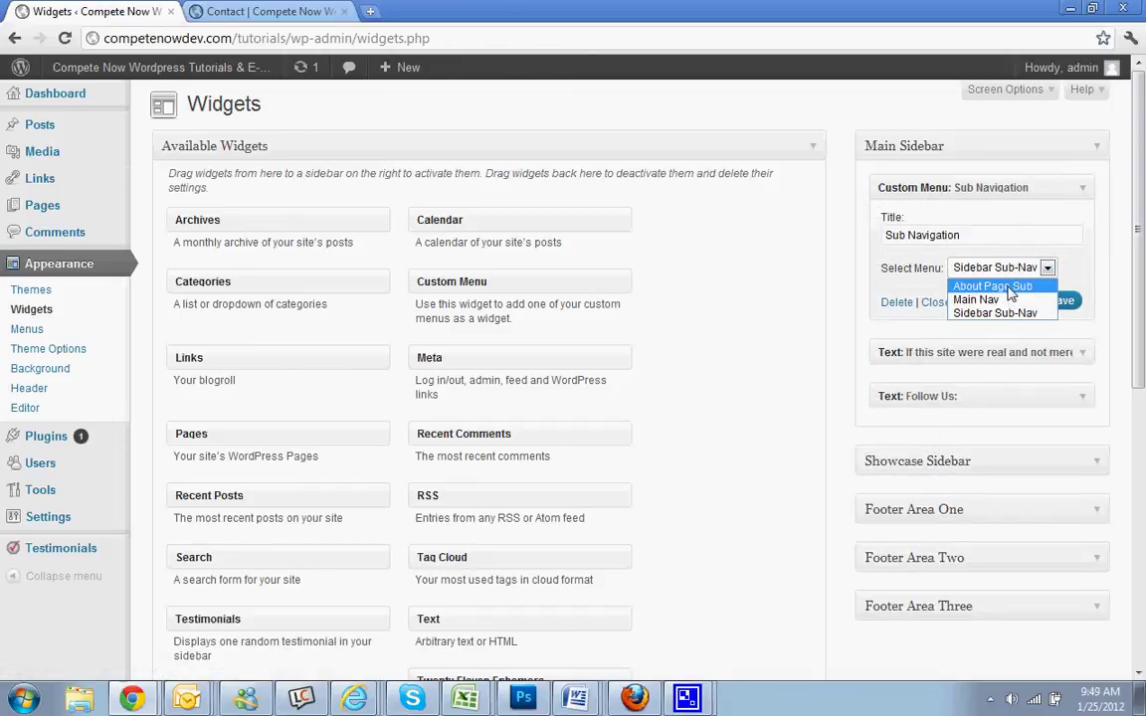
click(1009, 289)
click(1061, 300)
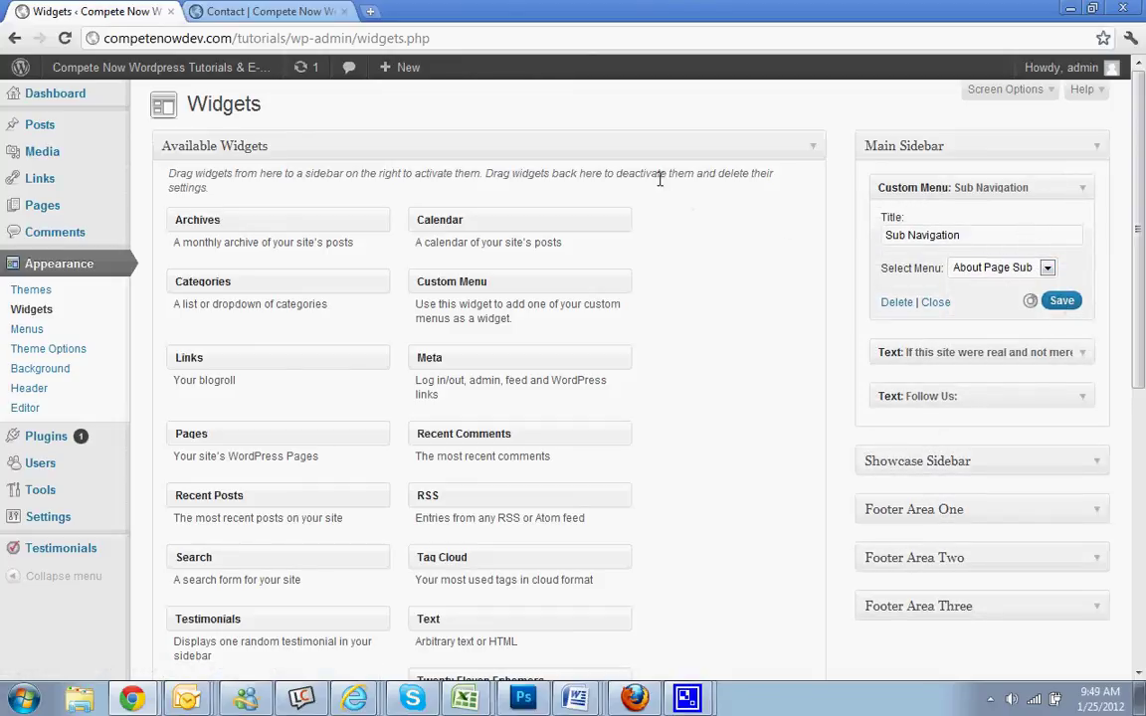
Open About Us on the live site, test the sub2 sidebar link and go back to inspect the About Us page
click(257, 11)
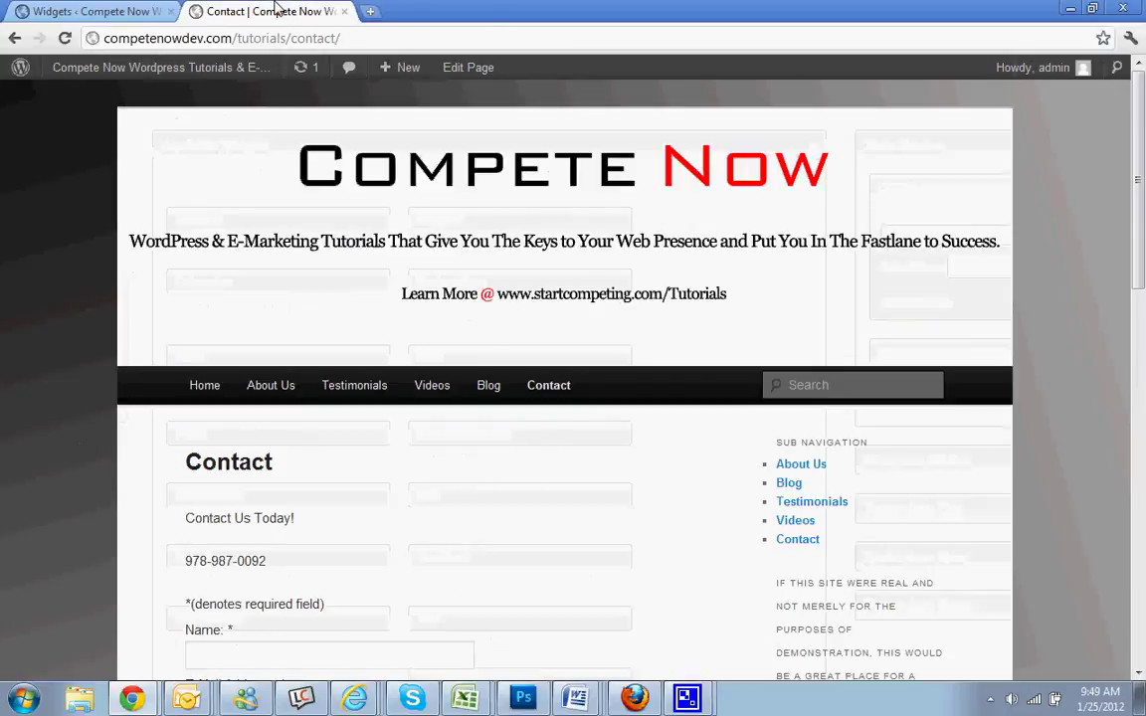
click(272, 381)
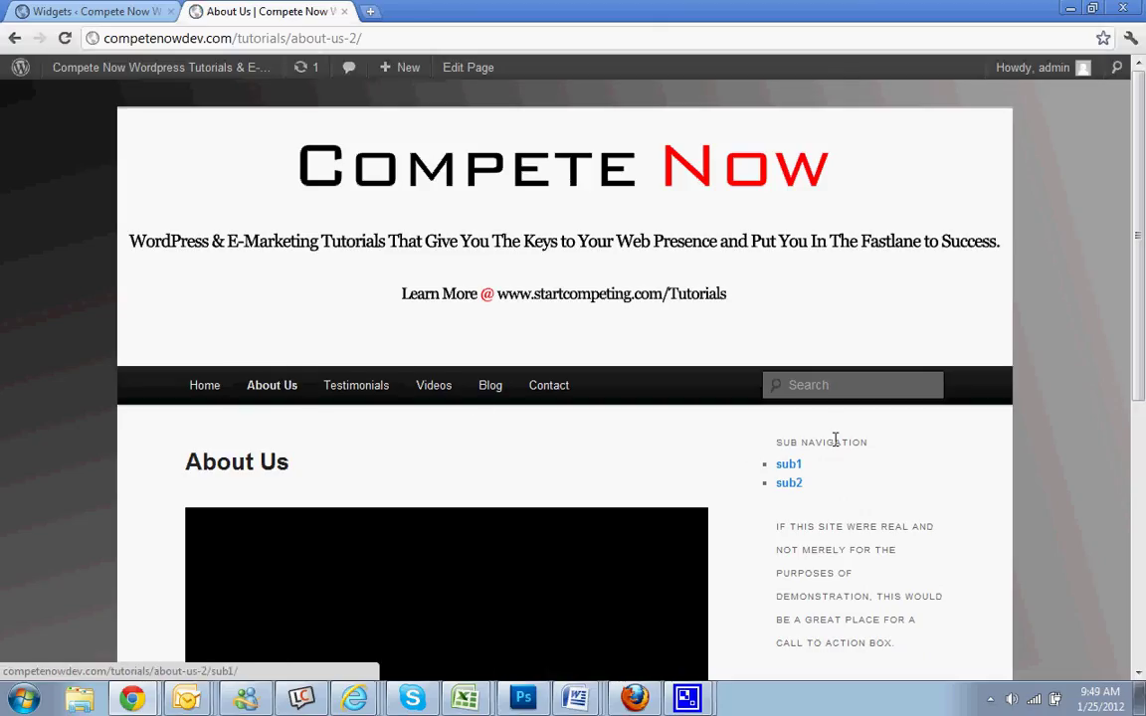
click(797, 484)
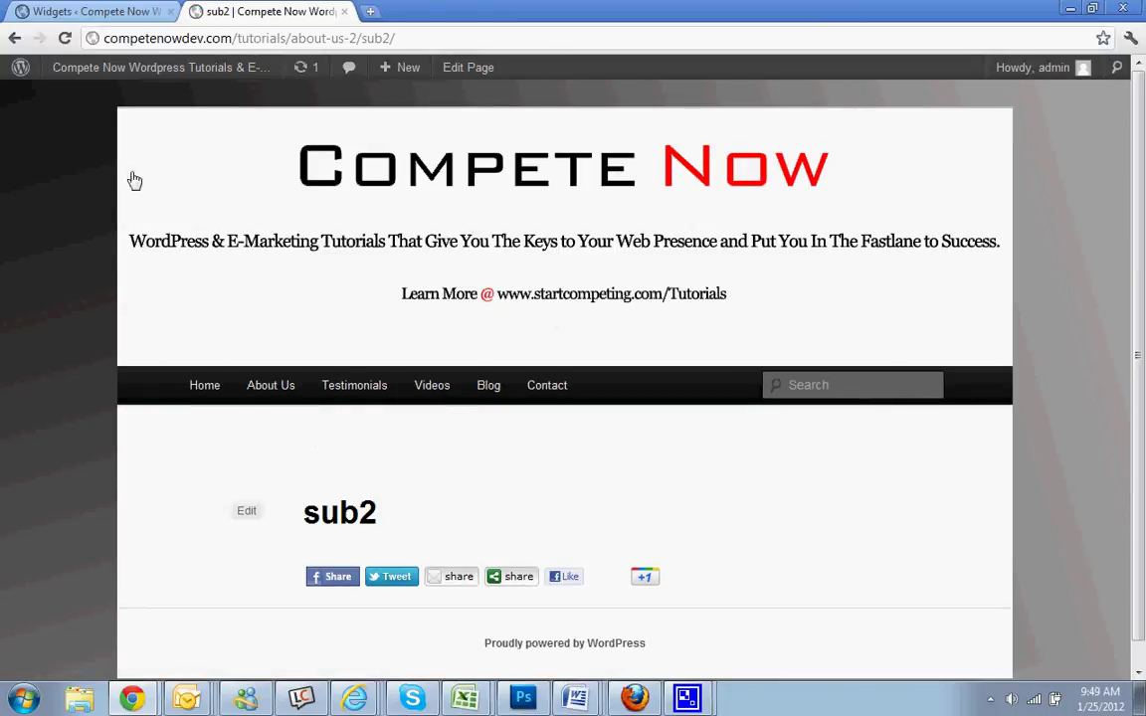
click(14, 38)
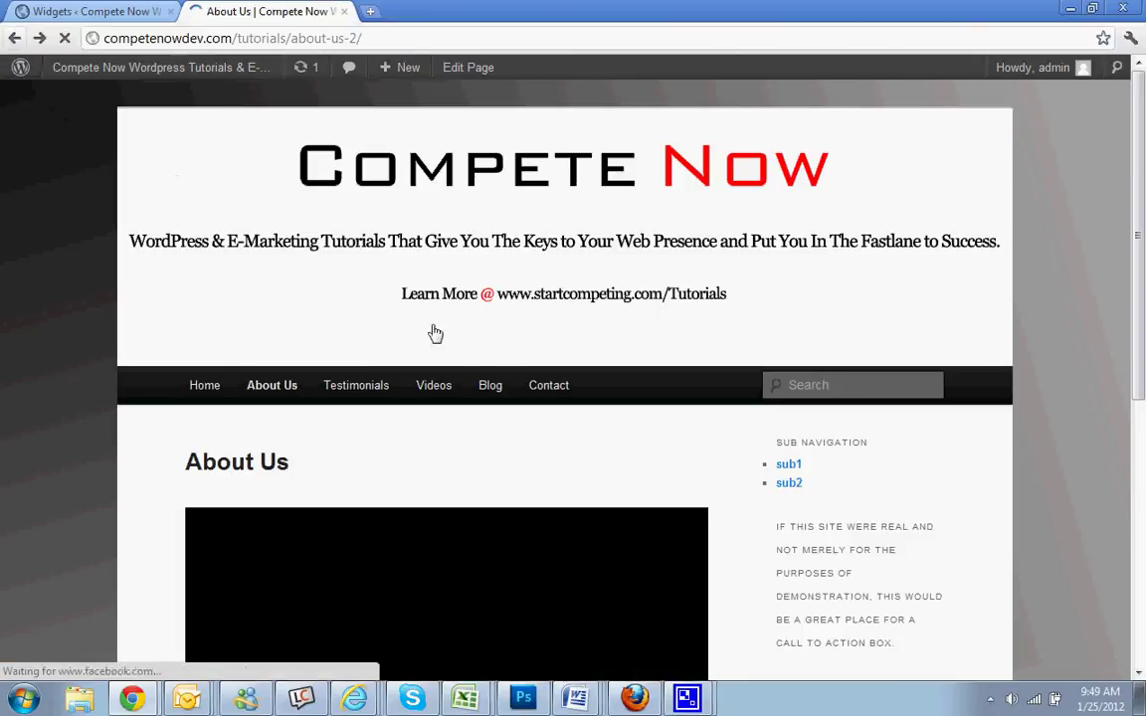
scroll(766, 351, down, 1)
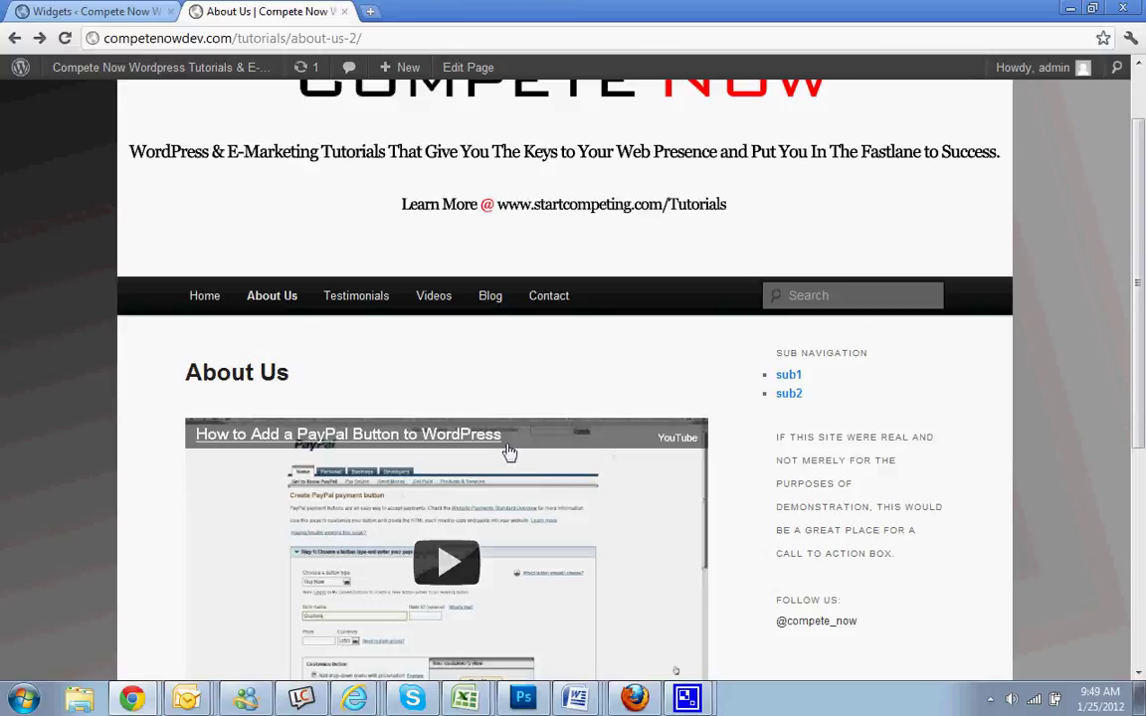
scroll(616, 341, up, 1)
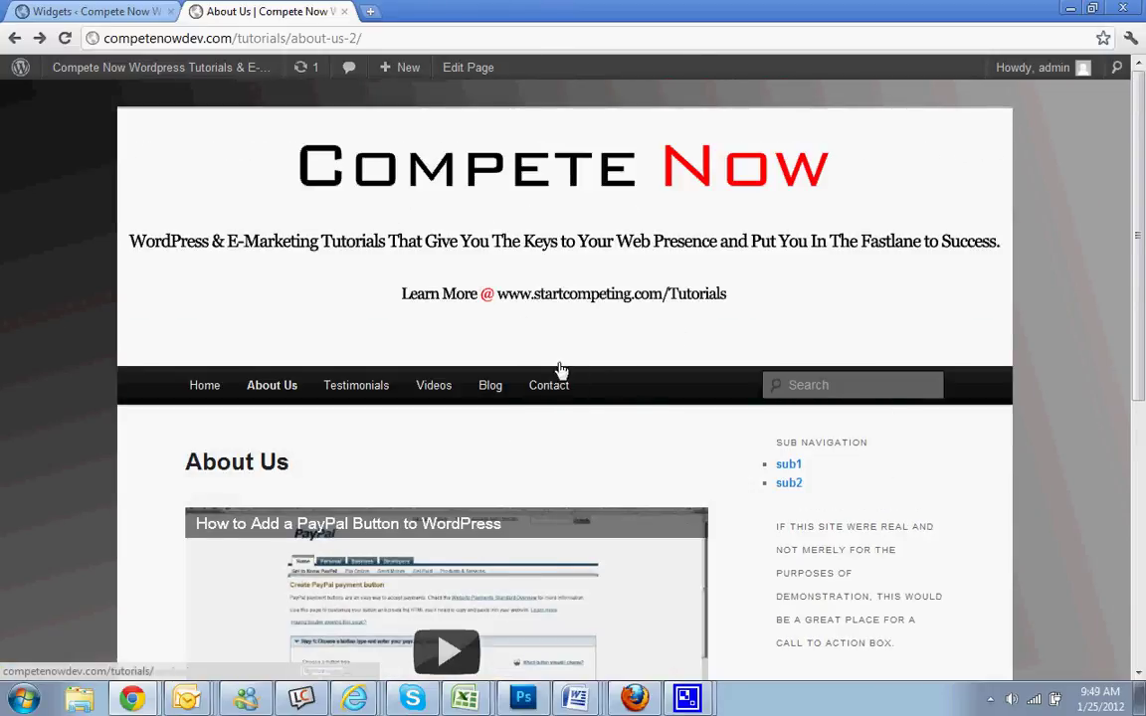
scroll(563, 394, down, 2)
scroll(604, 406, up, 2)
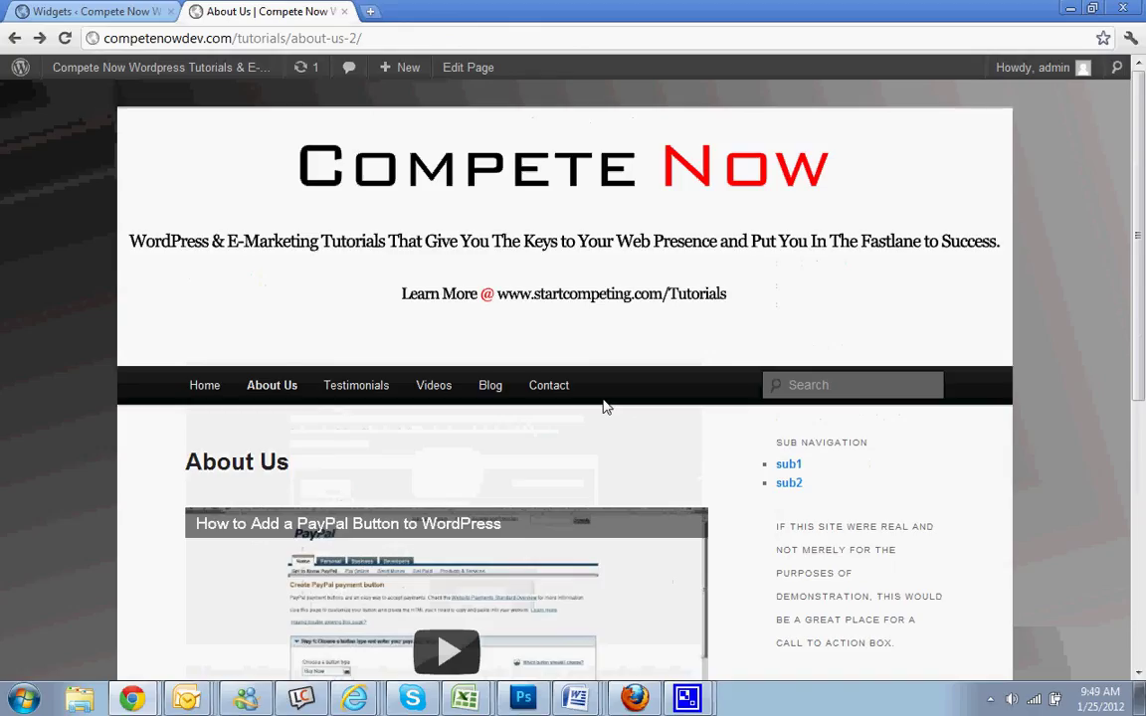